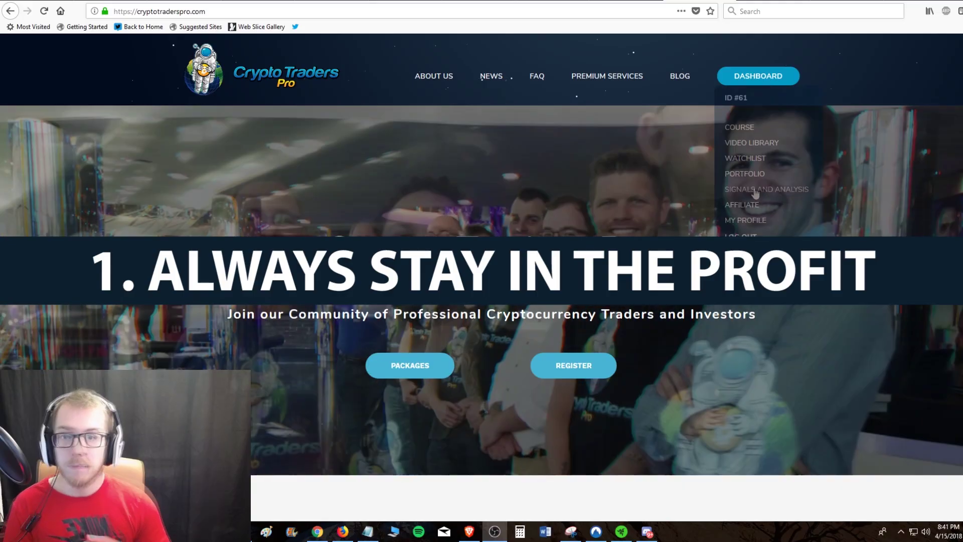
# Open the WAN ETH – Binance post under Dashboard > Signals and Analysis and follow its chart link
pyautogui.click(754, 190)
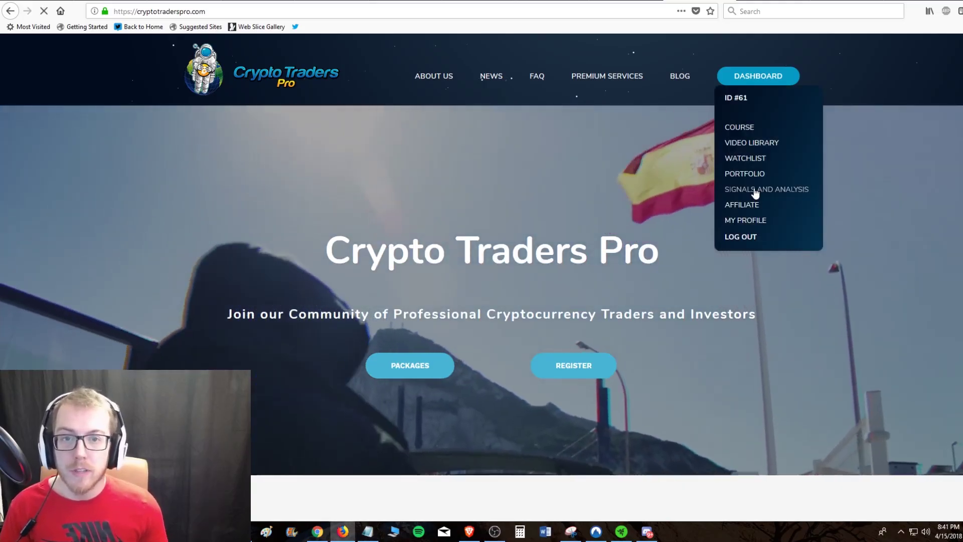
pyautogui.click(754, 191)
pyautogui.scroll(-7, 281, 269)
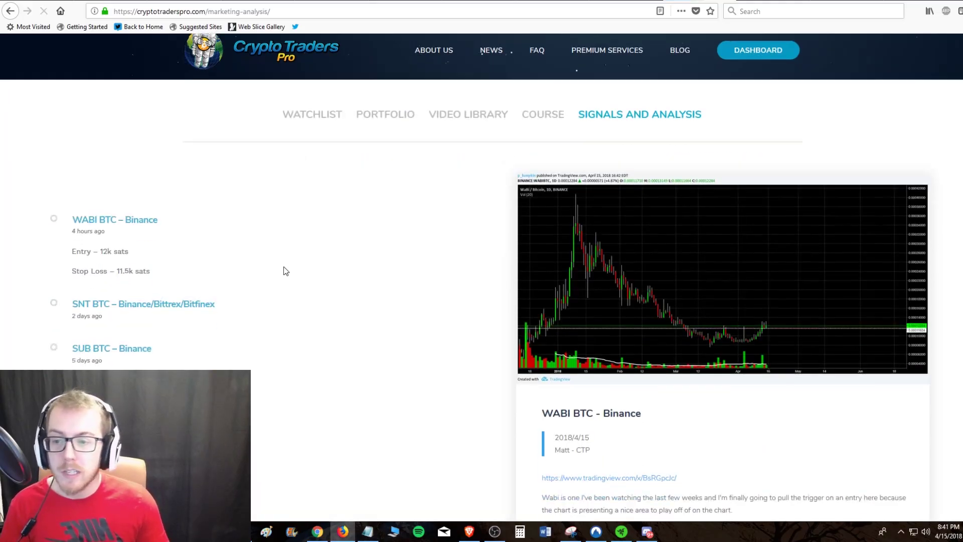
pyautogui.click(145, 202)
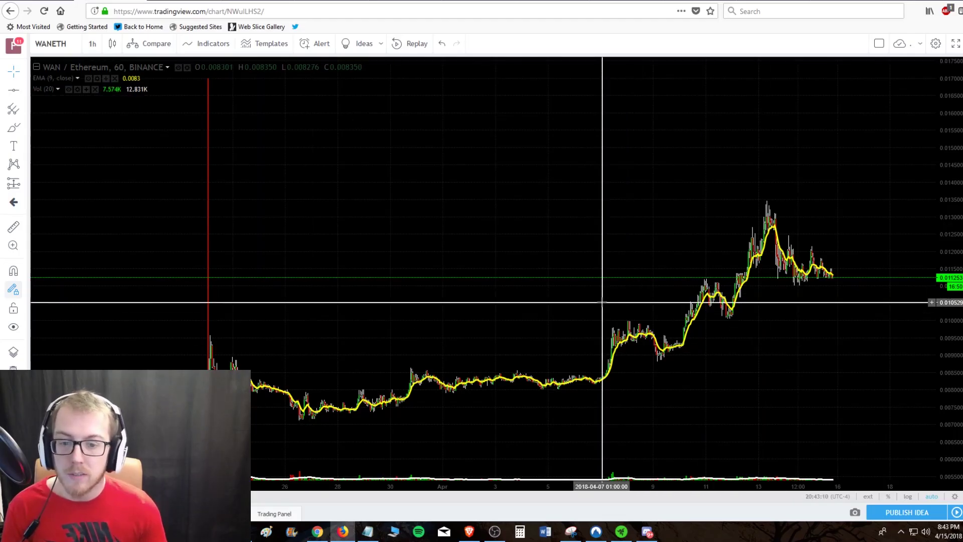
# Place dashed horizontal levels at 0.008541 and 0.008003
pyautogui.click(27, 128)
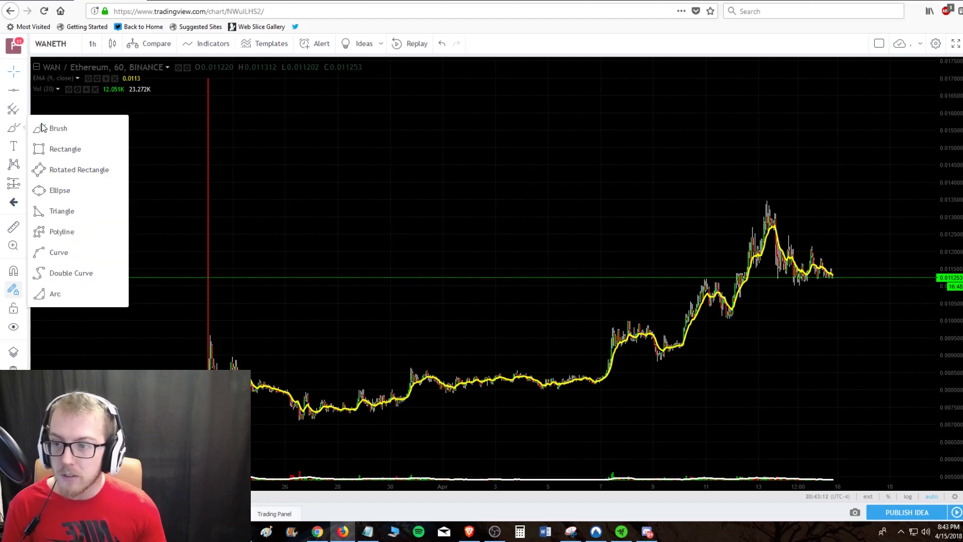
pyautogui.click(63, 149)
pyautogui.click(10, 87)
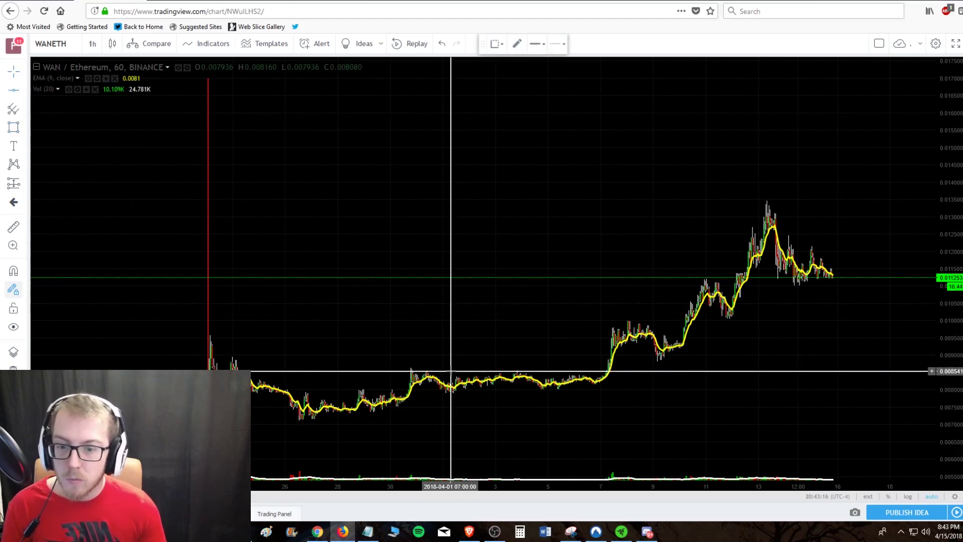
pyautogui.click(483, 371)
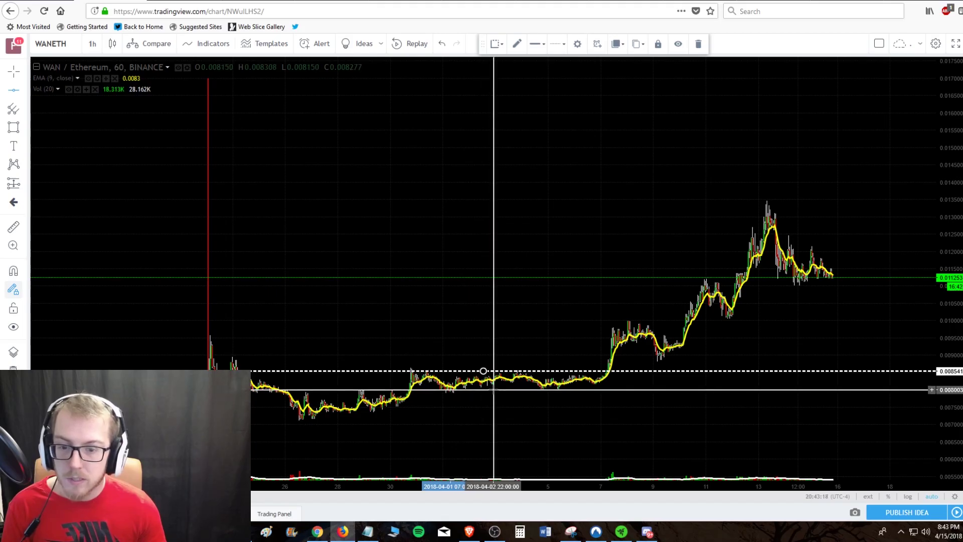
pyautogui.click(483, 390)
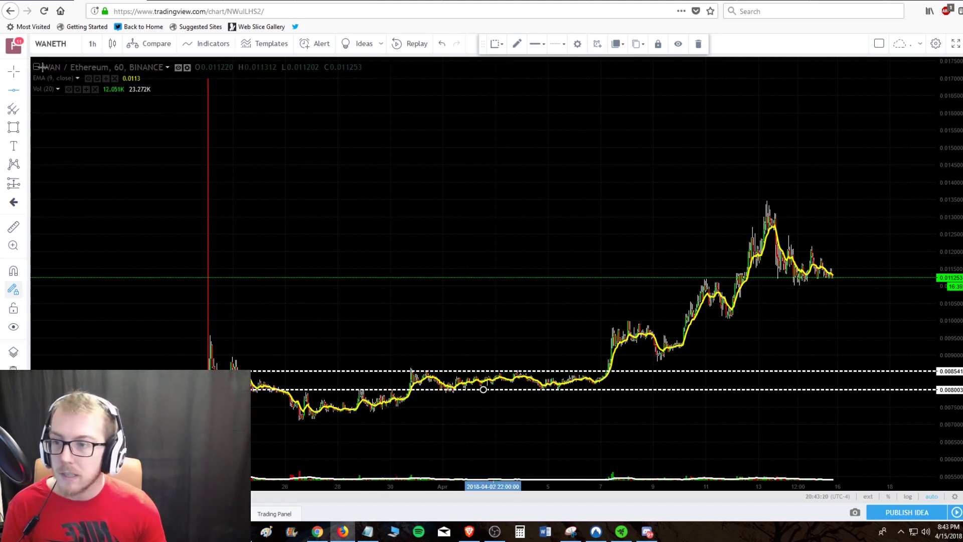
# Draw a green rectangle over the March 30–April 7 consolidation range between the two levels
pyautogui.moveTo(412, 305); pyautogui.dragTo(435, 301)
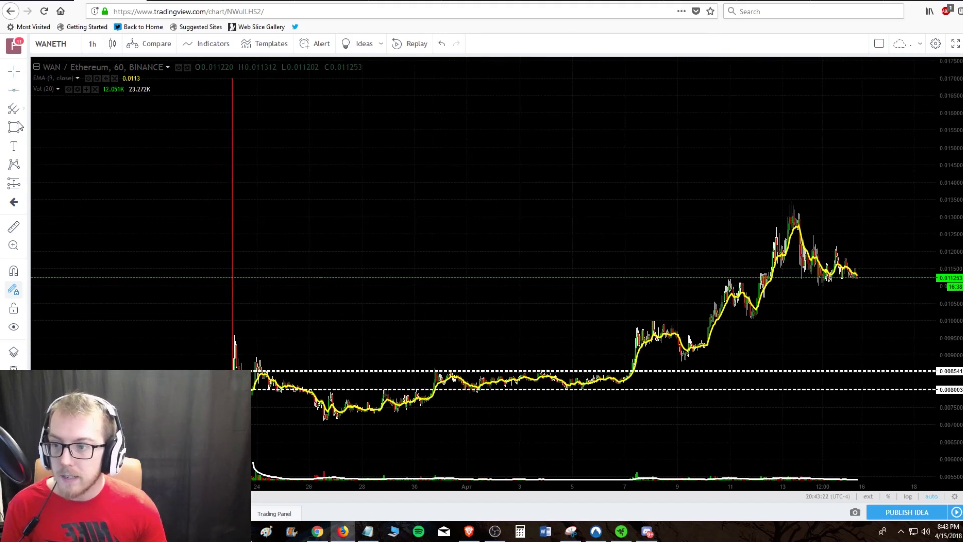
pyautogui.click(427, 372)
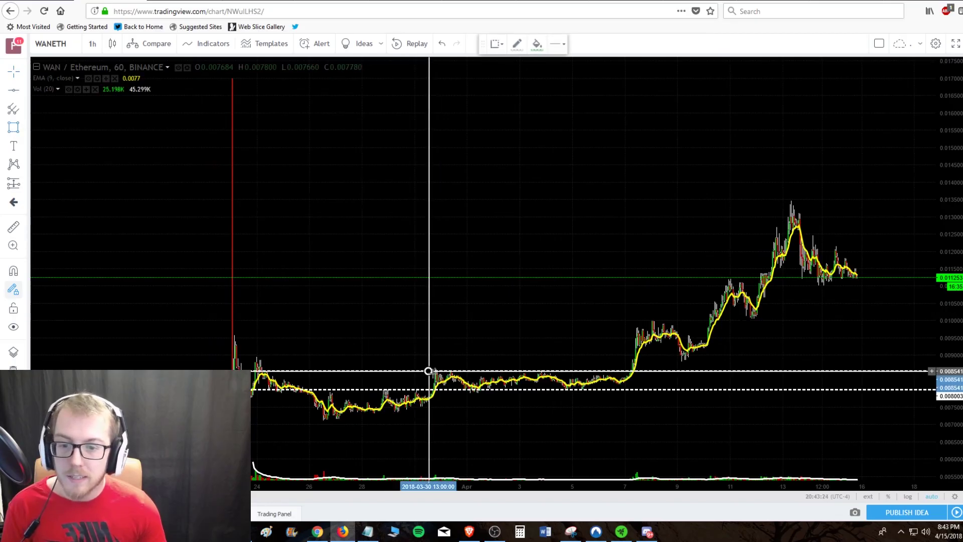
pyautogui.click(633, 389)
pyautogui.click(947, 531)
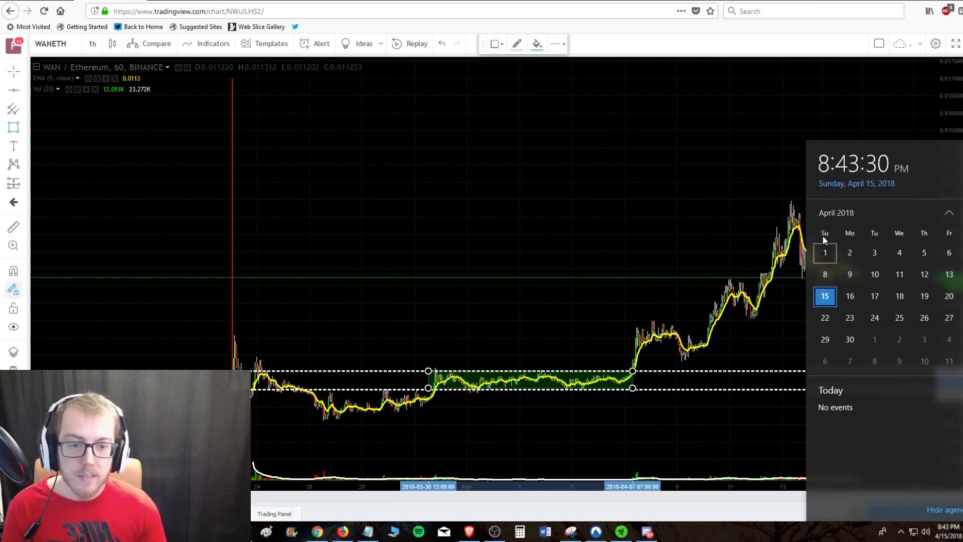
pyautogui.click(541, 335)
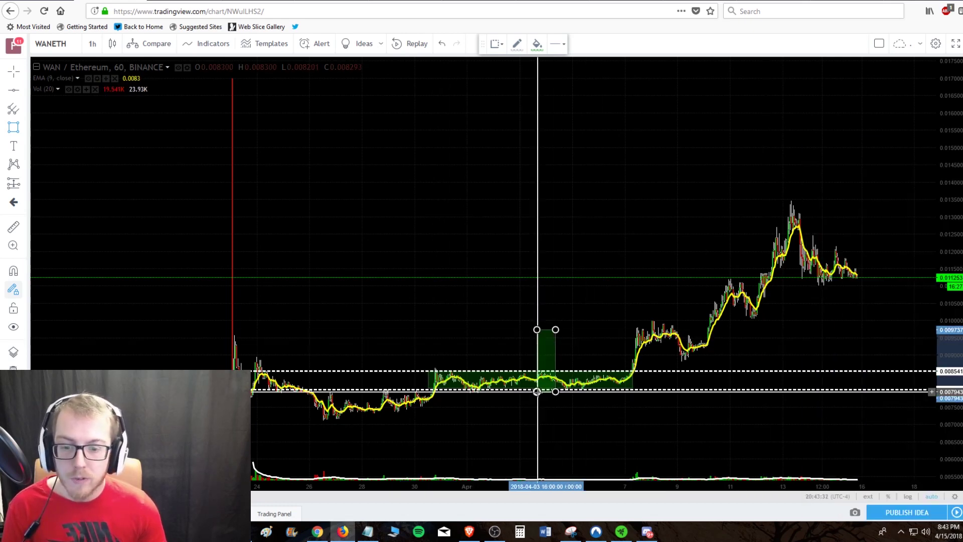
pyautogui.click(20, 72)
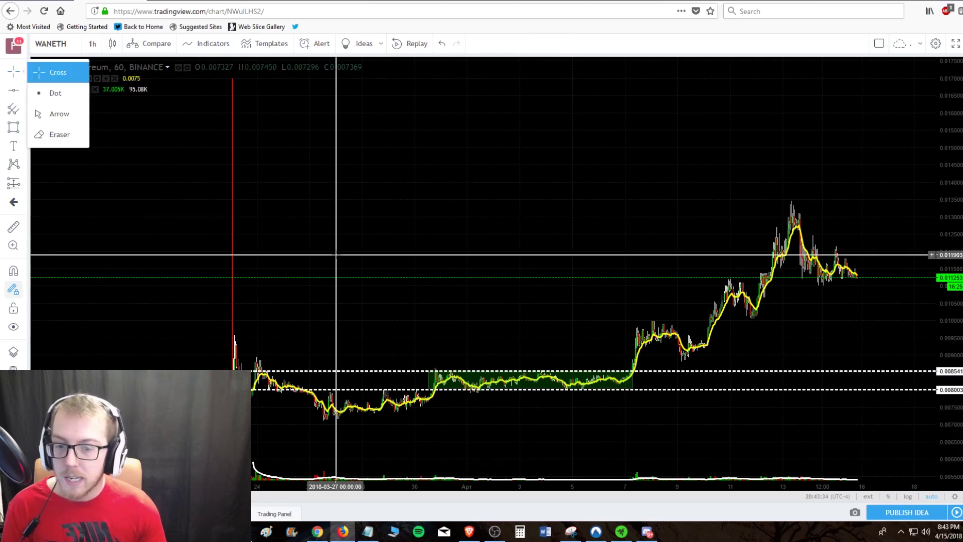
# Draw a rising trend line from the March 26 low to just under 0.008003 near April 2
pyautogui.moveTo(353, 261); pyautogui.dragTo(425, 274)
pyautogui.scroll(4, 446, 301)
pyautogui.moveTo(333, 305); pyautogui.dragTo(577, 326)
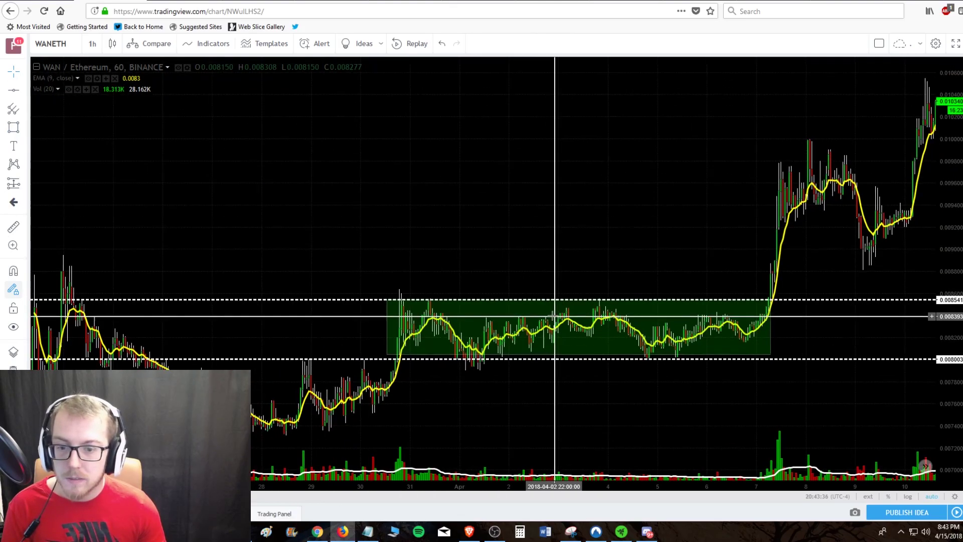
pyautogui.scroll(2, 453, 355)
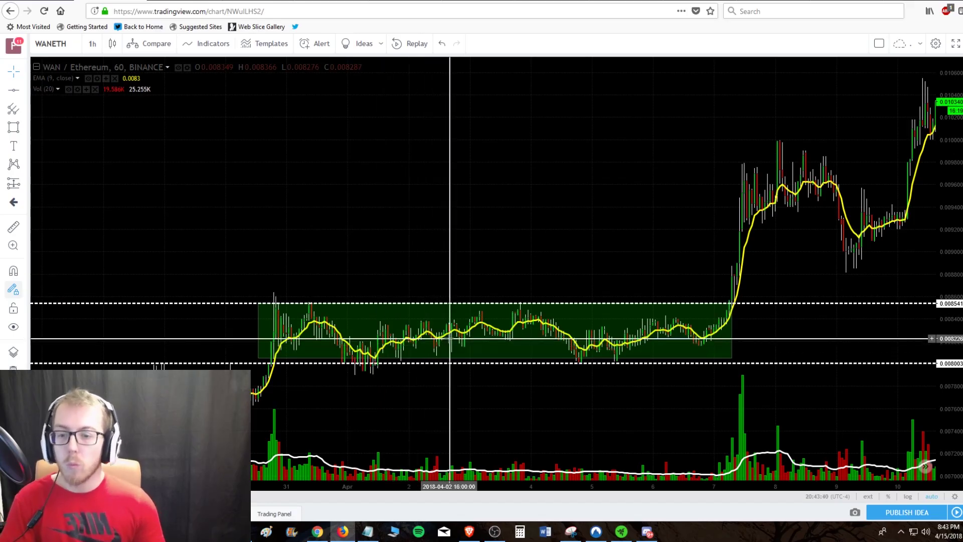
pyautogui.hscroll(-5, 450, 339)
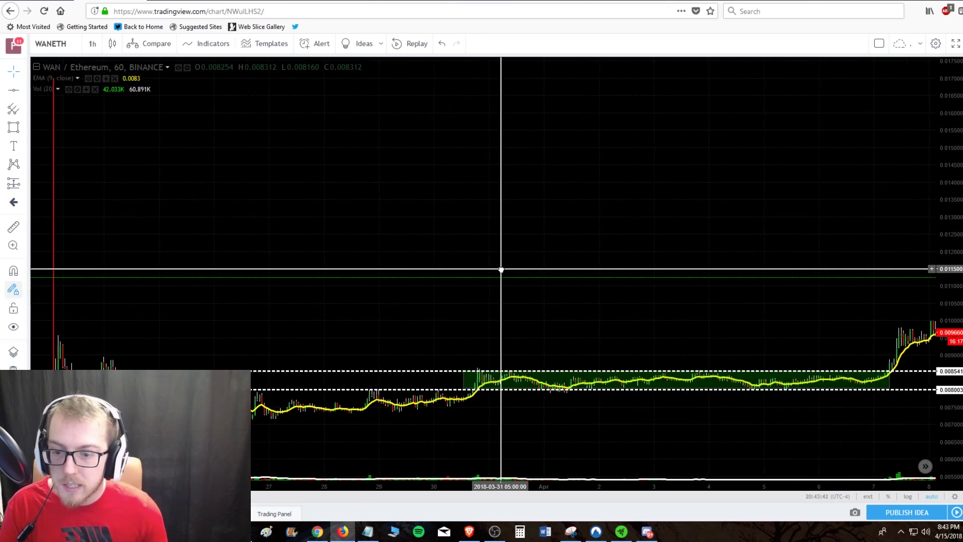
pyautogui.moveTo(290, 284); pyautogui.dragTo(530, 316)
pyautogui.scroll(3, 527, 316)
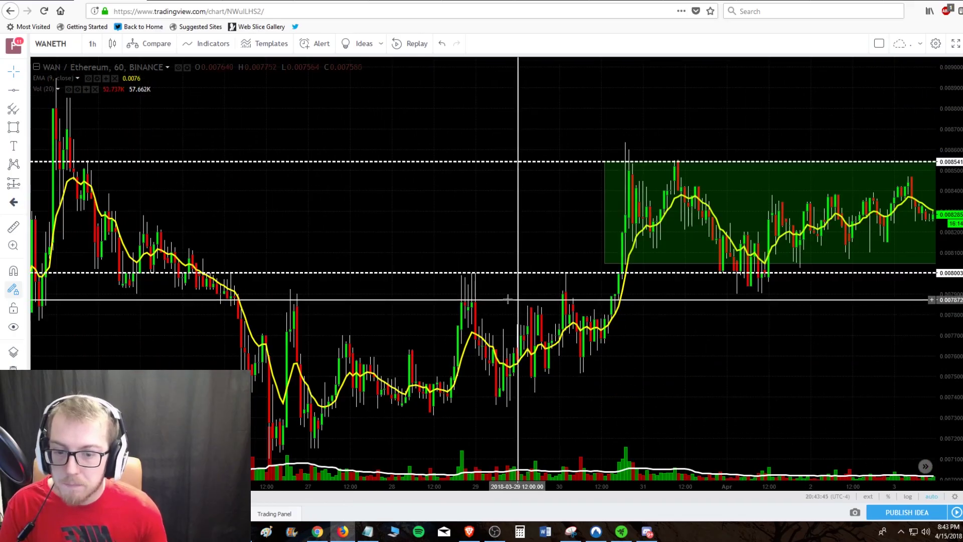
pyautogui.click(23, 92)
pyautogui.click(66, 90)
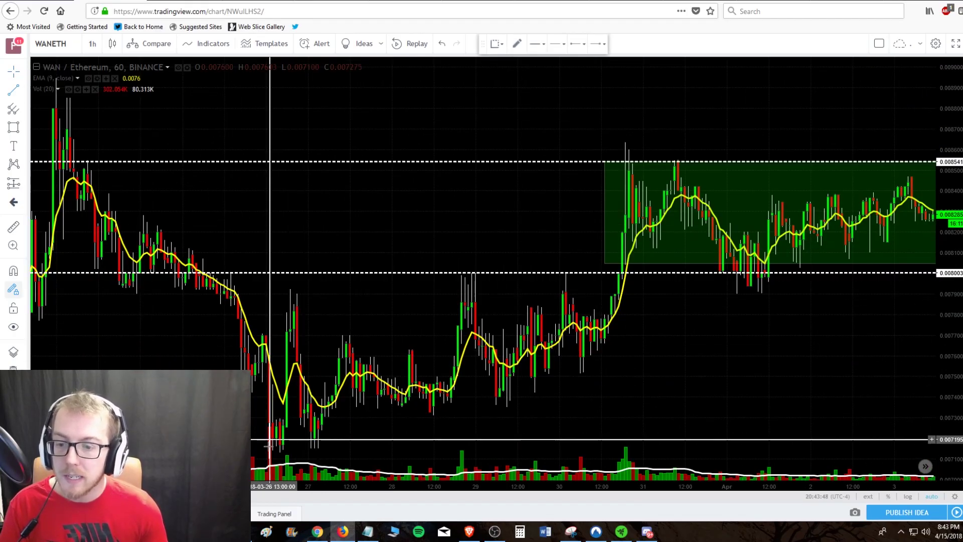
pyautogui.click(273, 456)
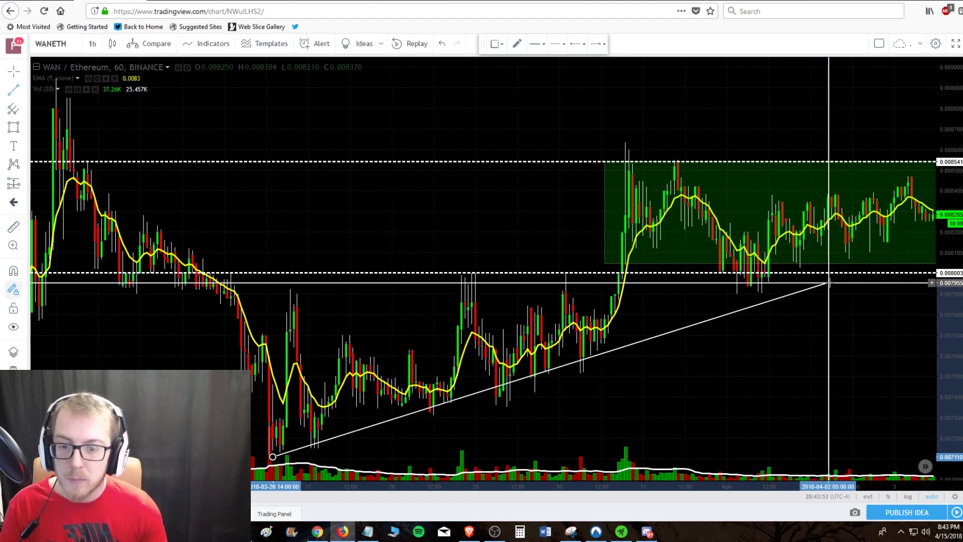
pyautogui.click(831, 282)
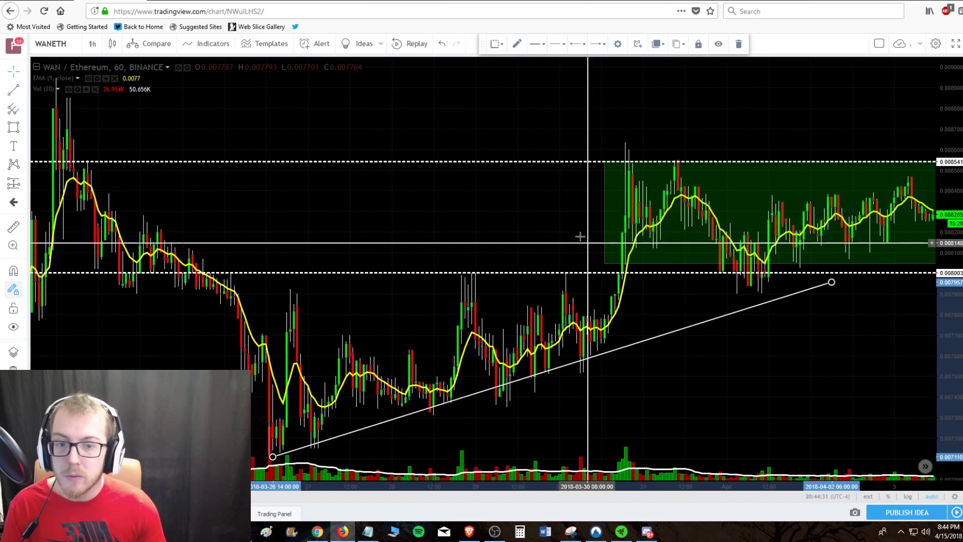
pyautogui.moveTo(591, 236); pyautogui.dragTo(554, 234)
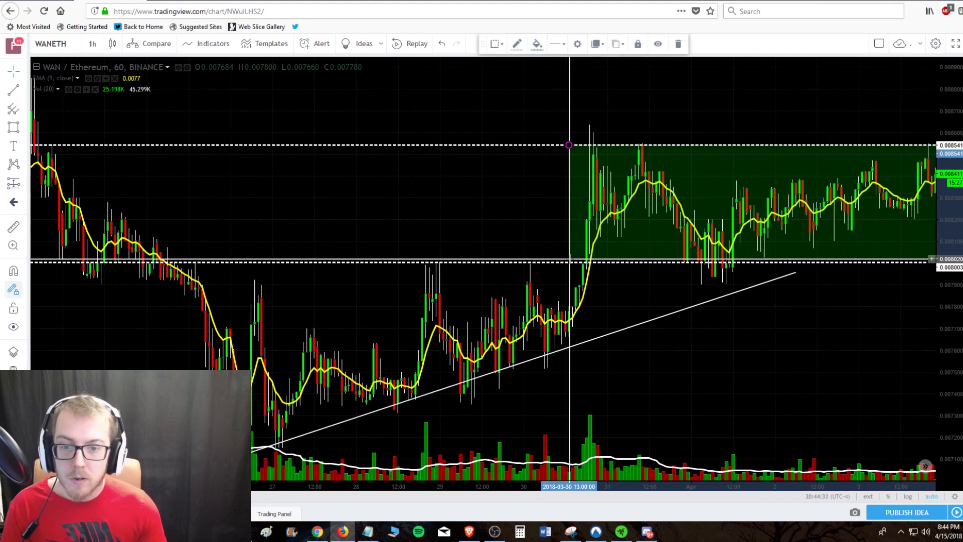
pyautogui.moveTo(563, 253); pyautogui.dragTo(404, 224)
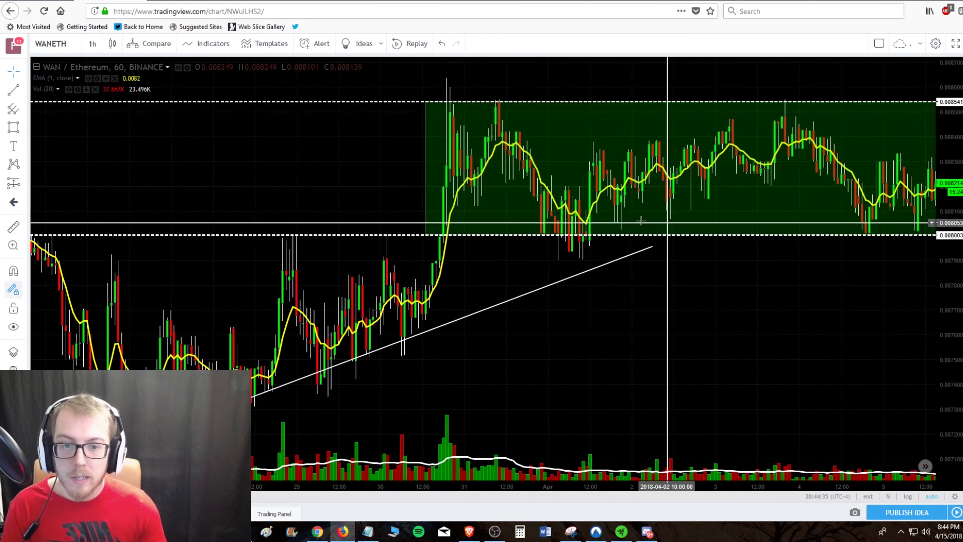
pyautogui.moveTo(795, 293); pyautogui.dragTo(761, 299)
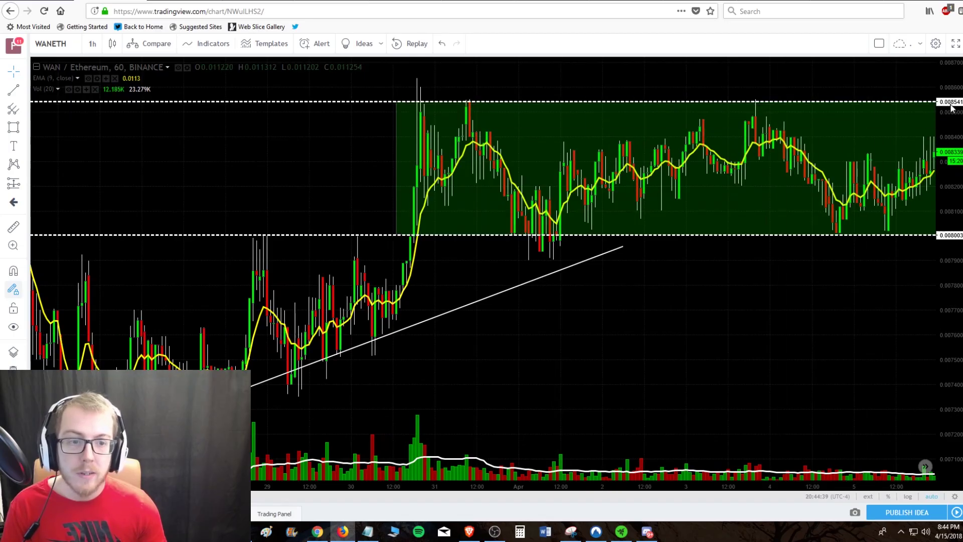
pyautogui.moveTo(773, 272); pyautogui.dragTo(739, 341)
pyautogui.hscroll(3, 700, 336)
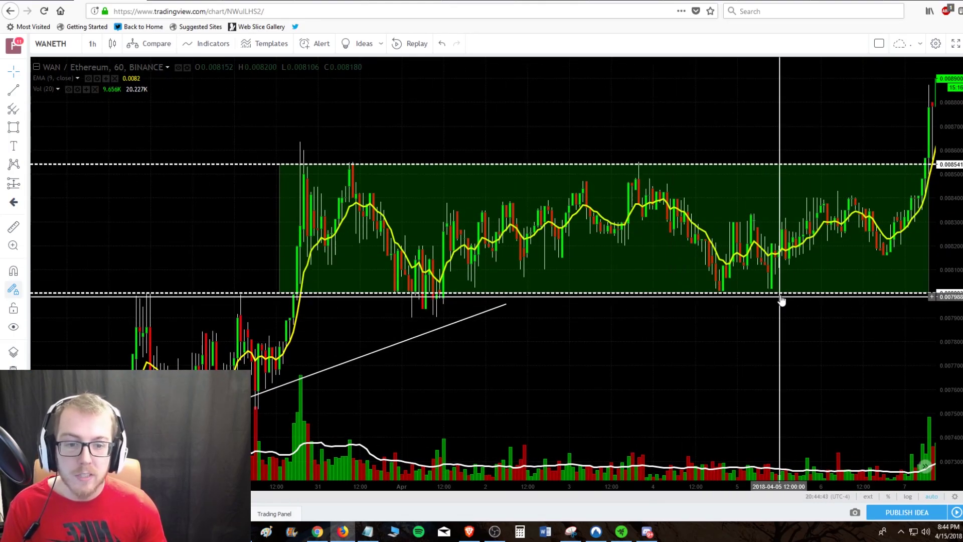
pyautogui.moveTo(715, 365); pyautogui.dragTo(682, 360)
pyautogui.scroll(-1, 660, 355)
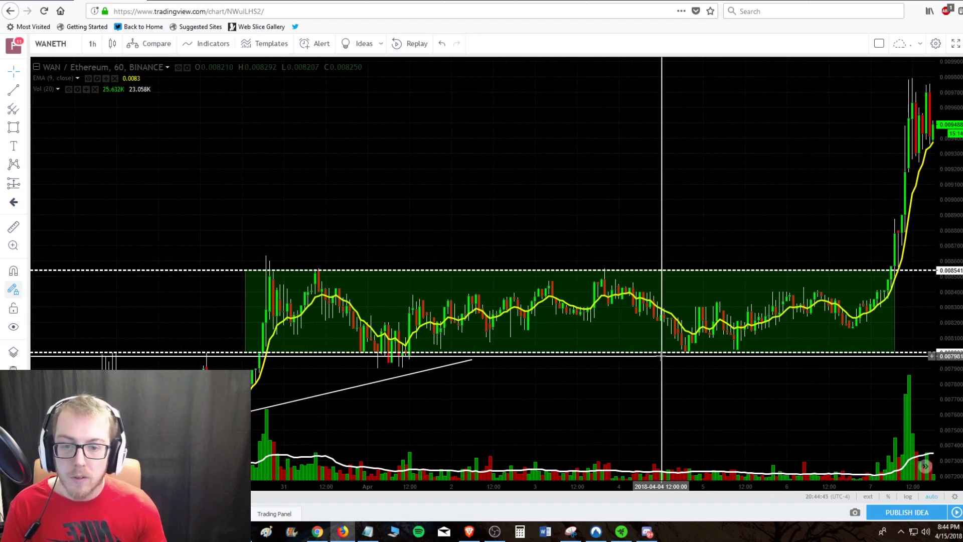
pyautogui.scroll(2, 529, 402)
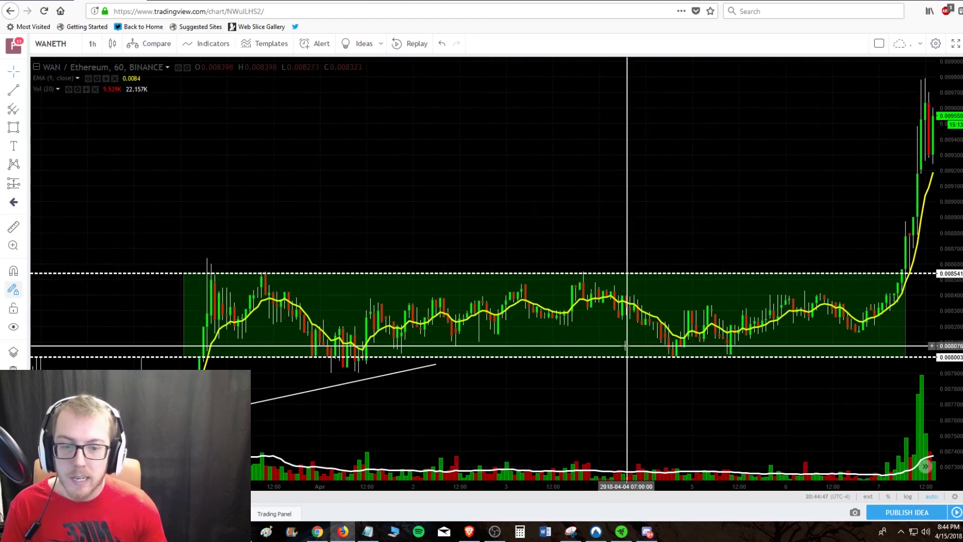
# Add a thin dashed horizontal level at 0.008202 through the middle of the range
pyautogui.click(23, 92)
pyautogui.click(74, 132)
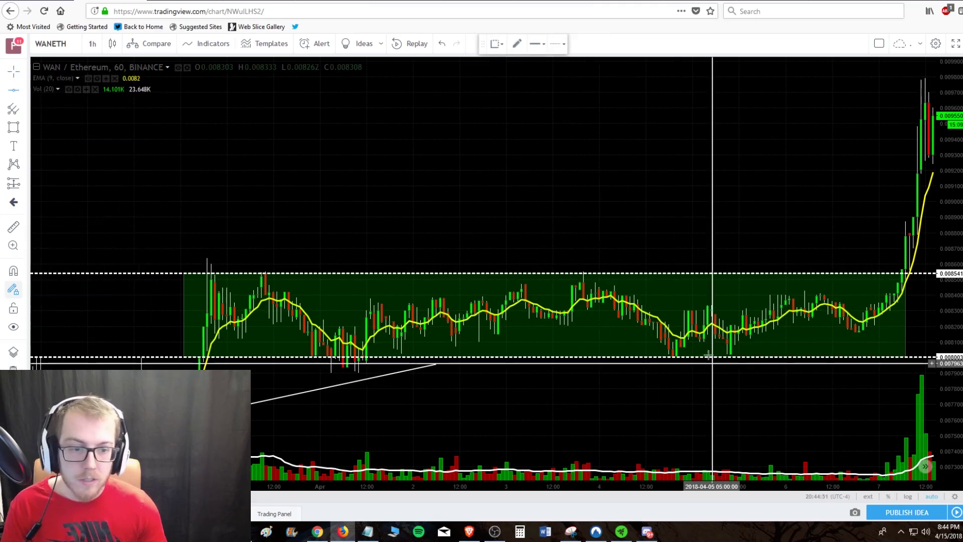
pyautogui.click(700, 326)
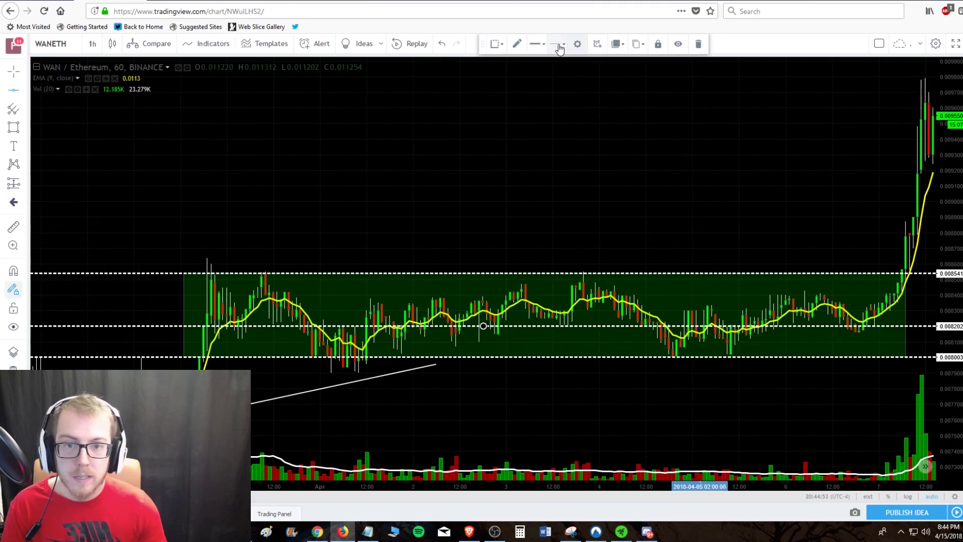
pyautogui.click(556, 64)
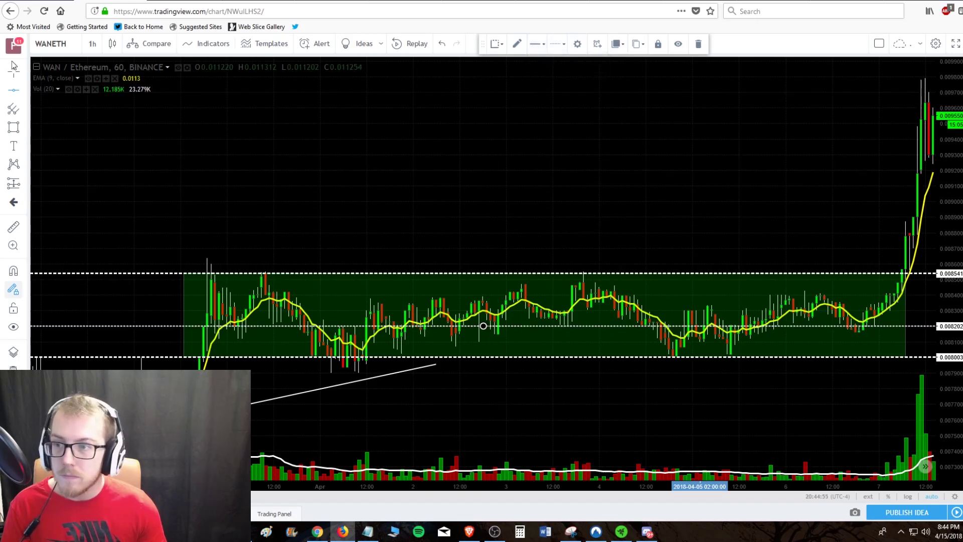
pyautogui.click(346, 178)
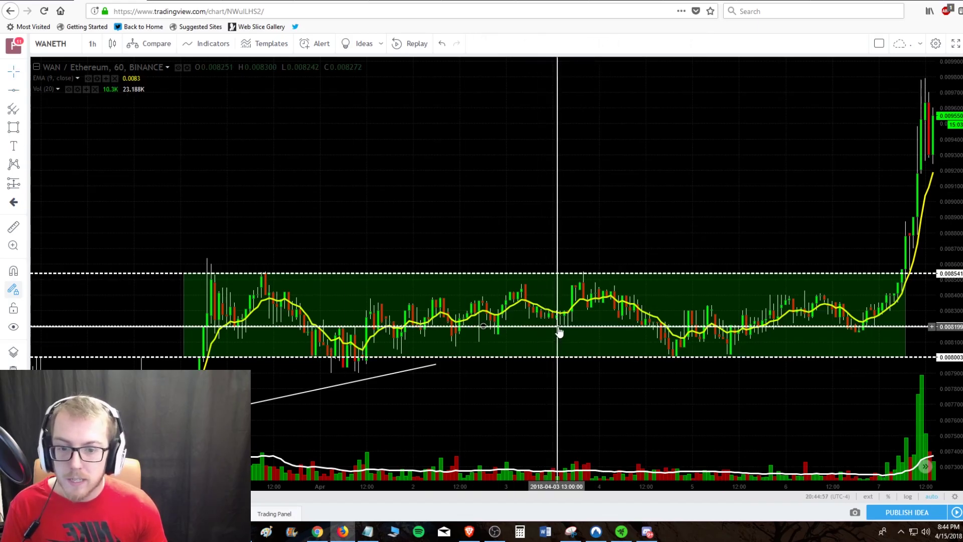
# Measure the drop from mid-range and add a dashed support level at 0.007904 below the box
pyautogui.click(13, 228)
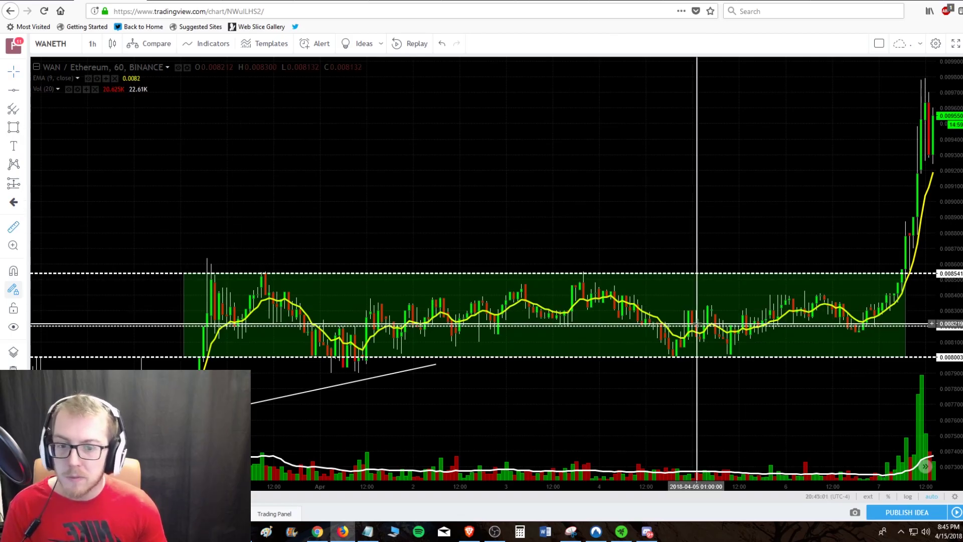
pyautogui.click(608, 326)
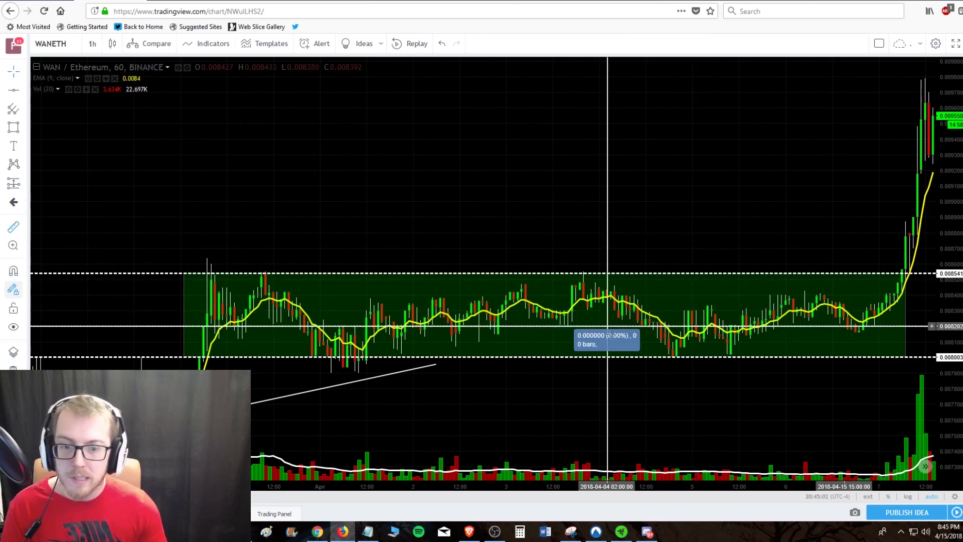
pyautogui.click(618, 372)
pyautogui.click(13, 92)
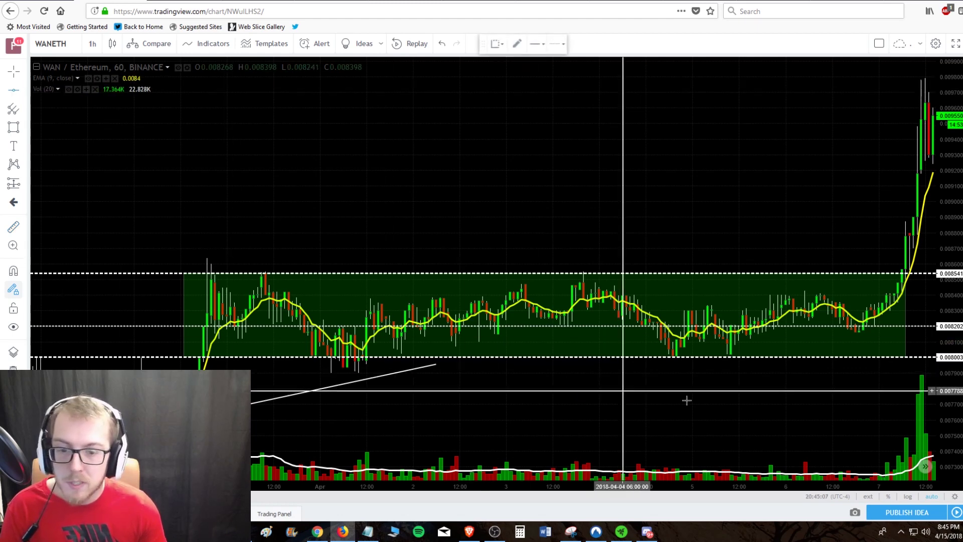
pyautogui.click(483, 372)
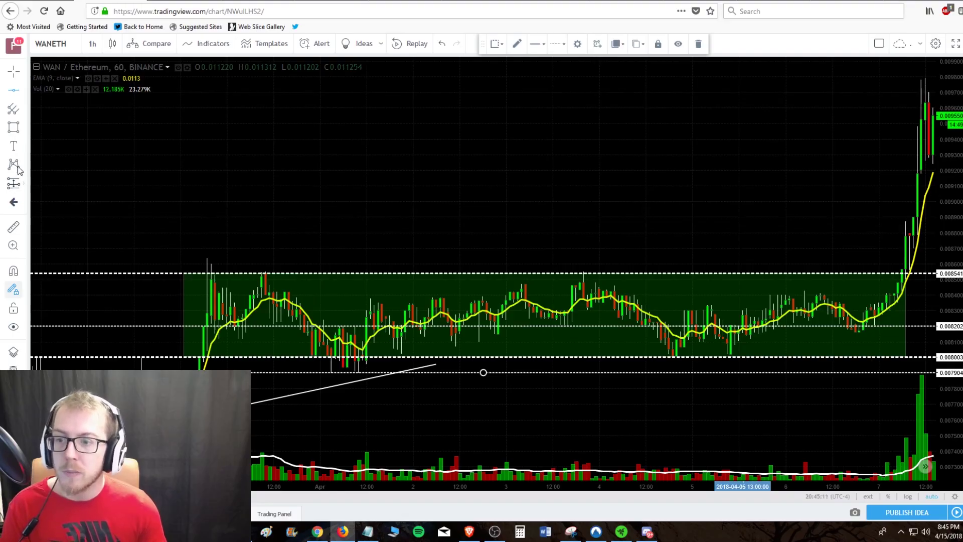
pyautogui.keyDown('shift'); pyautogui.click(591, 326); pyautogui.keyUp('shift')
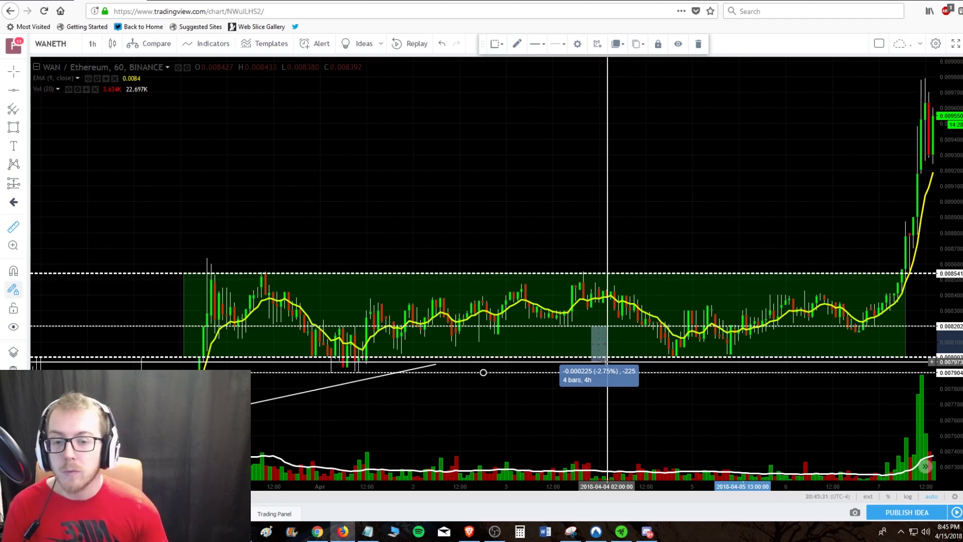
pyautogui.click(606, 346)
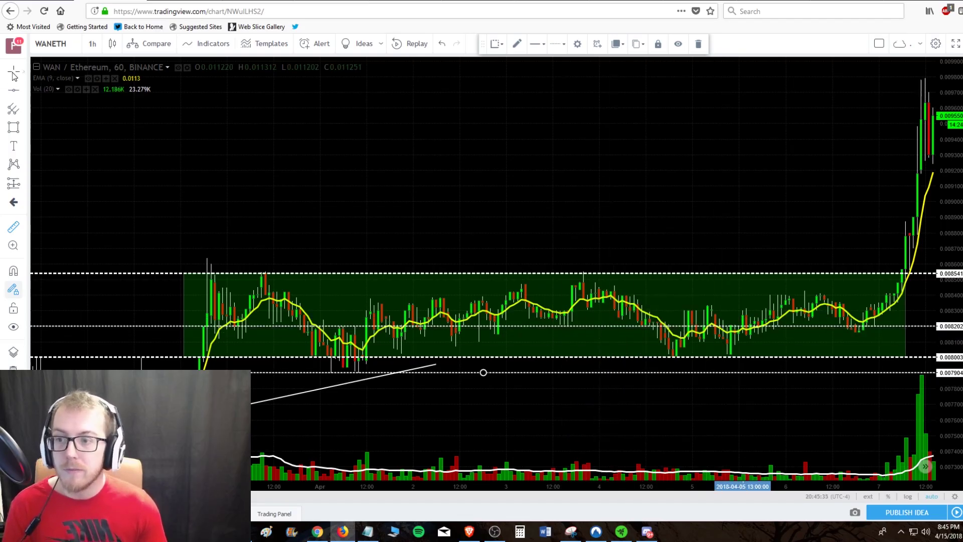
pyautogui.moveTo(705, 206); pyautogui.dragTo(673, 201)
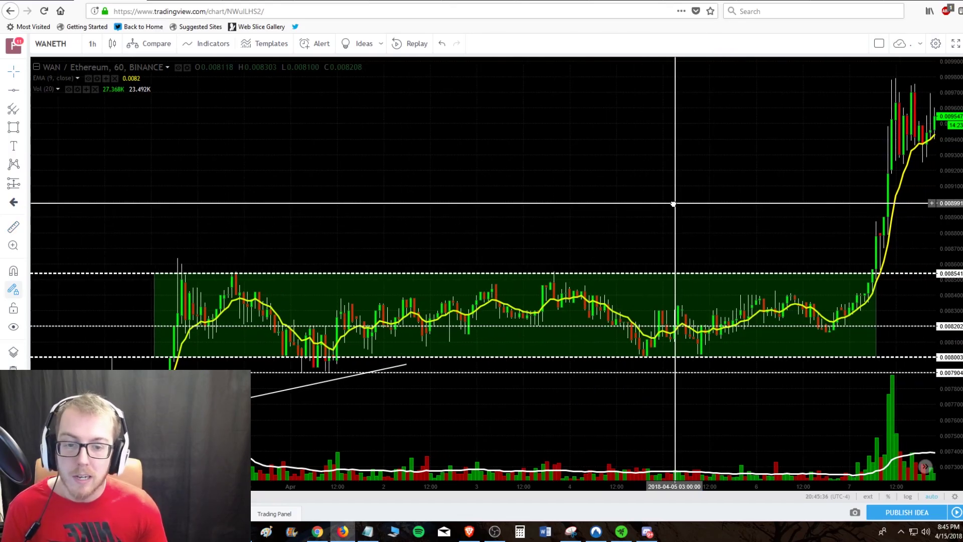
# Pan and zoom out so the climb into the green range and the trendline both show
pyautogui.click(646, 357)
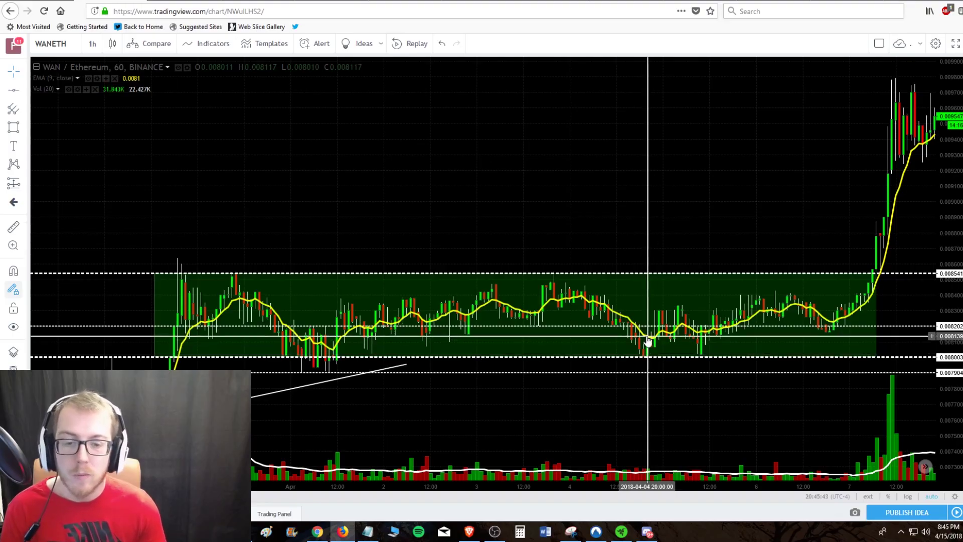
pyautogui.moveTo(665, 331); pyautogui.dragTo(782, 357)
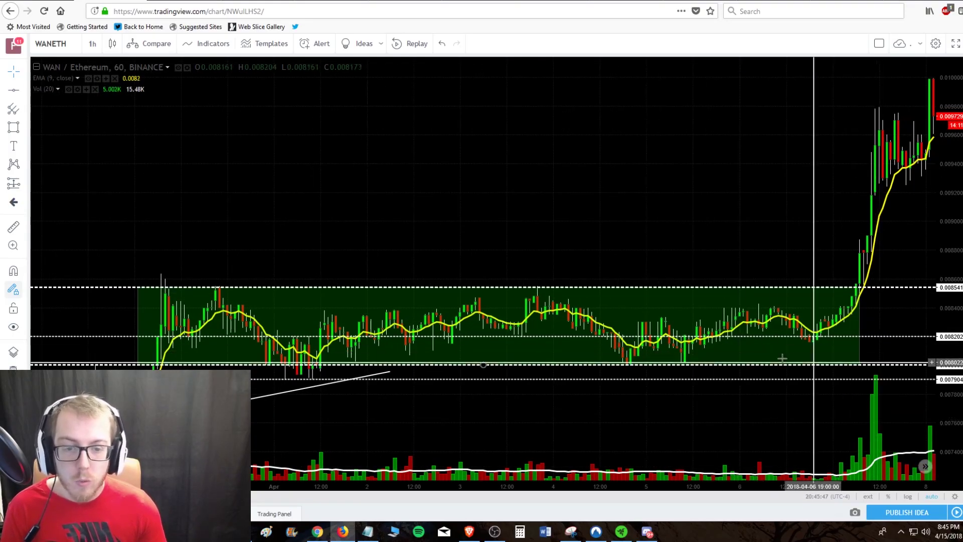
pyautogui.click(720, 365)
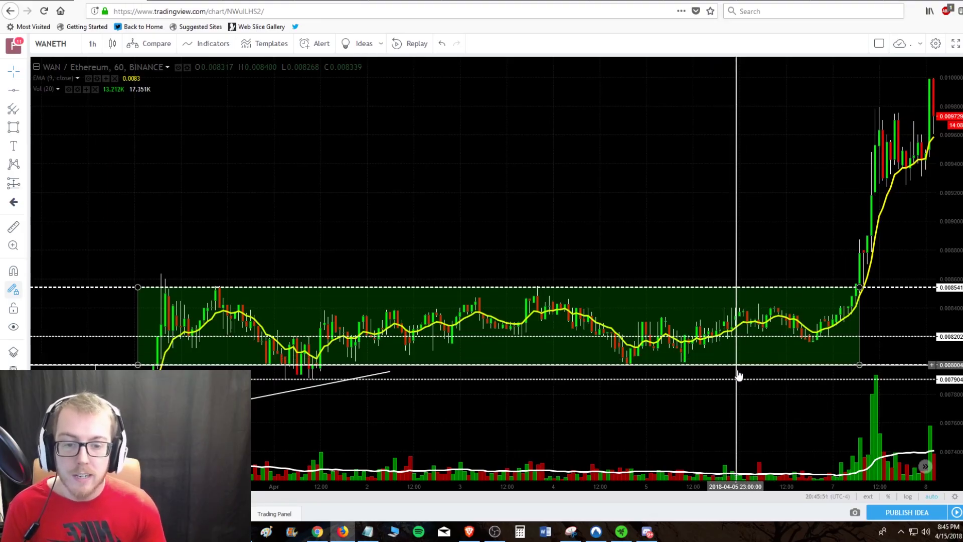
pyautogui.scroll(-2, 724, 383)
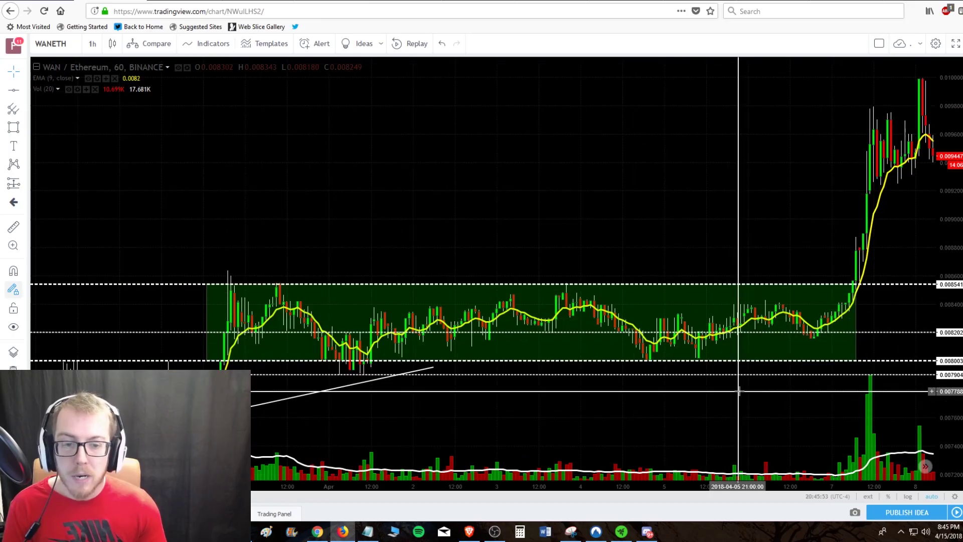
pyautogui.scroll(-3, 738, 391)
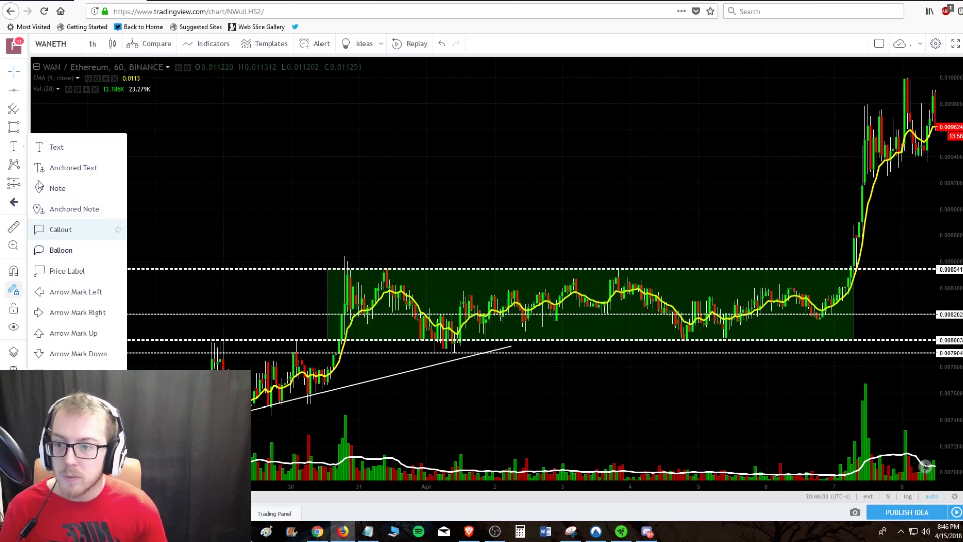
# Circle in cyan the candle tops touching the range's upper level
pyautogui.click(21, 126)
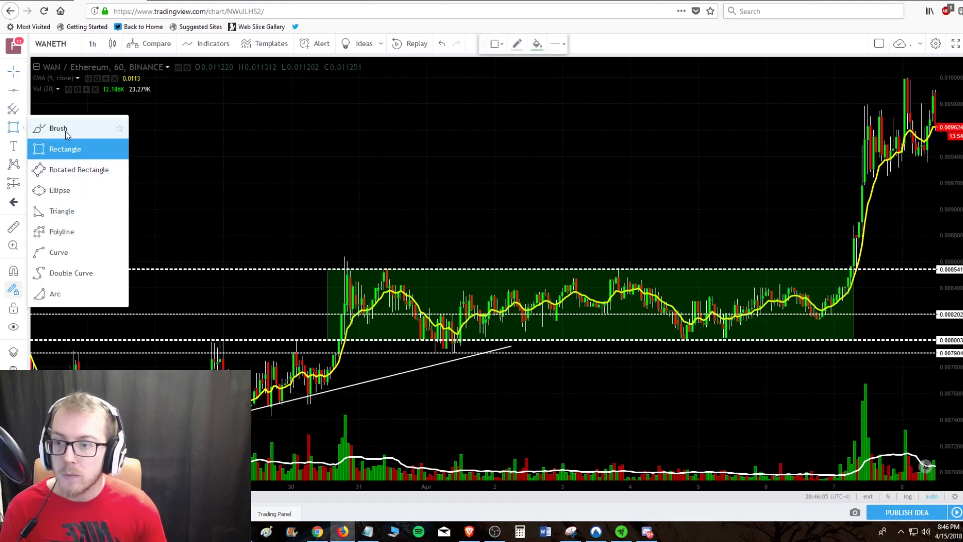
pyautogui.click(58, 129)
pyautogui.moveTo(368, 254)
pyautogui.mouseDown()
pyautogui.moveTo(327, 266)
pyautogui.moveTo(368, 251)
pyautogui.moveTo(369, 270)
pyautogui.moveTo(393, 257)
pyautogui.mouseUp()
pyautogui.moveTo(624, 264)
pyautogui.mouseDown()
pyautogui.moveTo(595, 265)
pyautogui.moveTo(634, 260)
pyautogui.mouseUp()
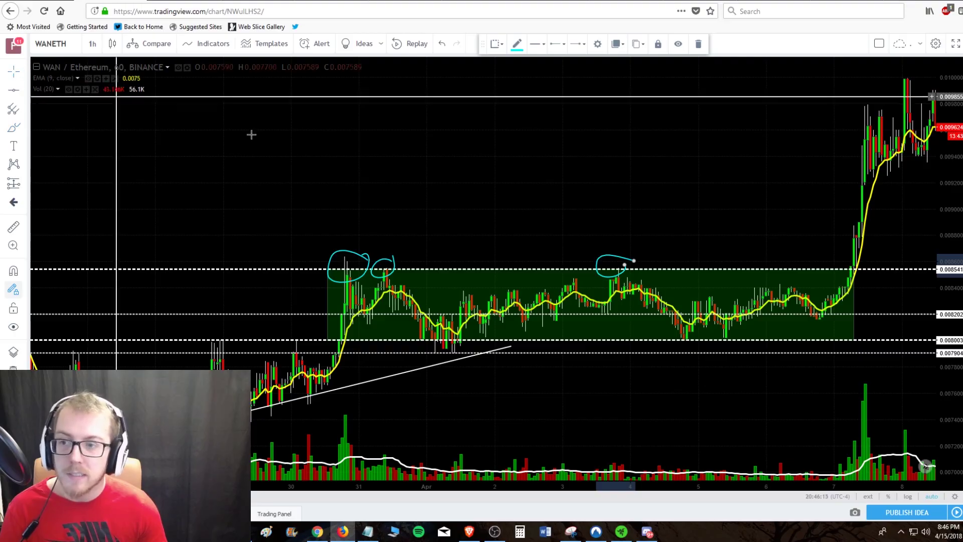
# Circle in cyan the touches near 0.008003 and the April 9 dip after the breakout
pyautogui.moveTo(590, 271)
pyautogui.mouseDown()
pyautogui.moveTo(559, 198)
pyautogui.moveTo(402, 198)
pyautogui.mouseUp()
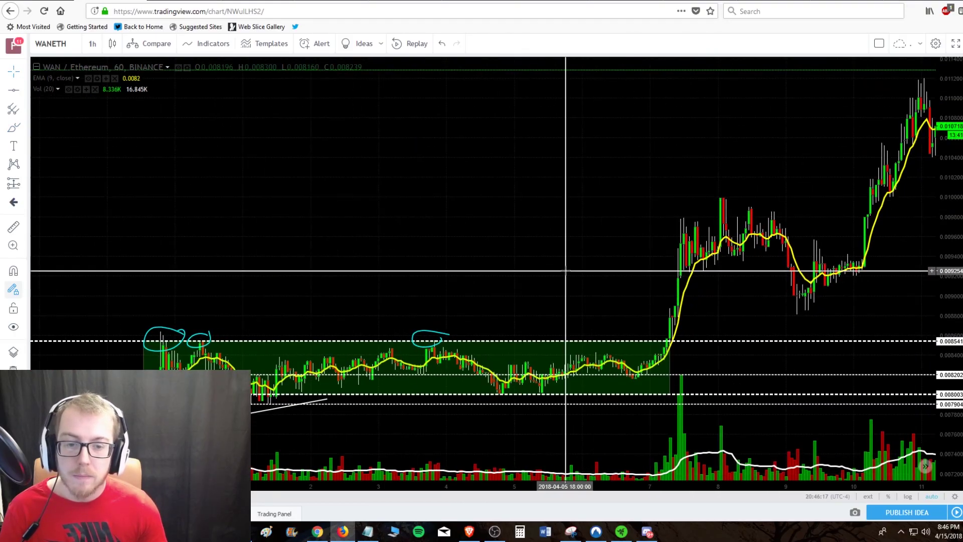
pyautogui.scroll(1, 566, 273)
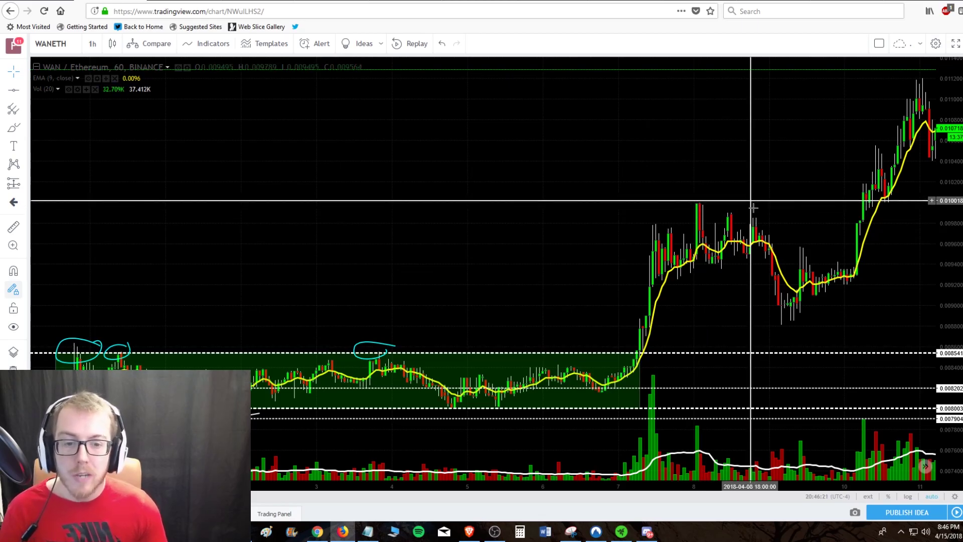
pyautogui.scroll(-1, 793, 294)
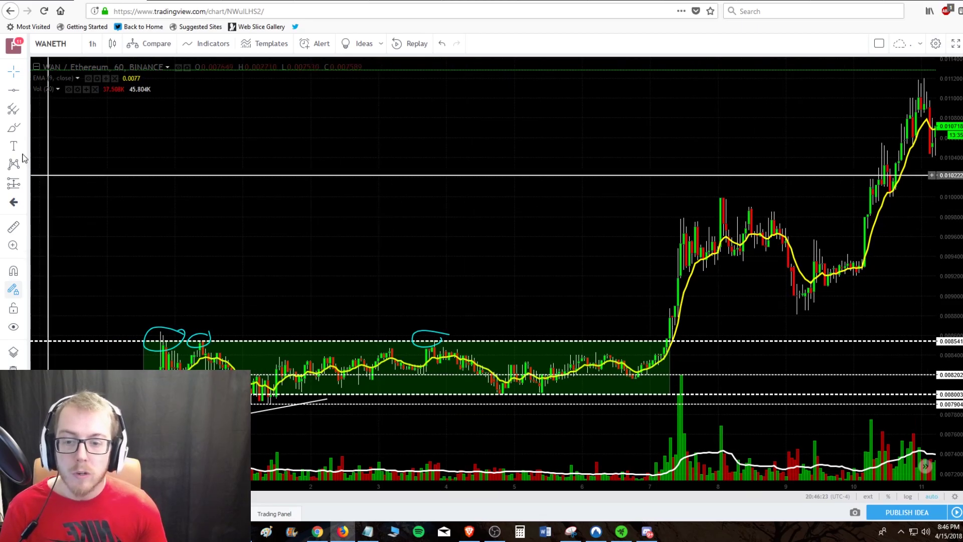
pyautogui.moveTo(537, 392); pyautogui.dragTo(552, 384)
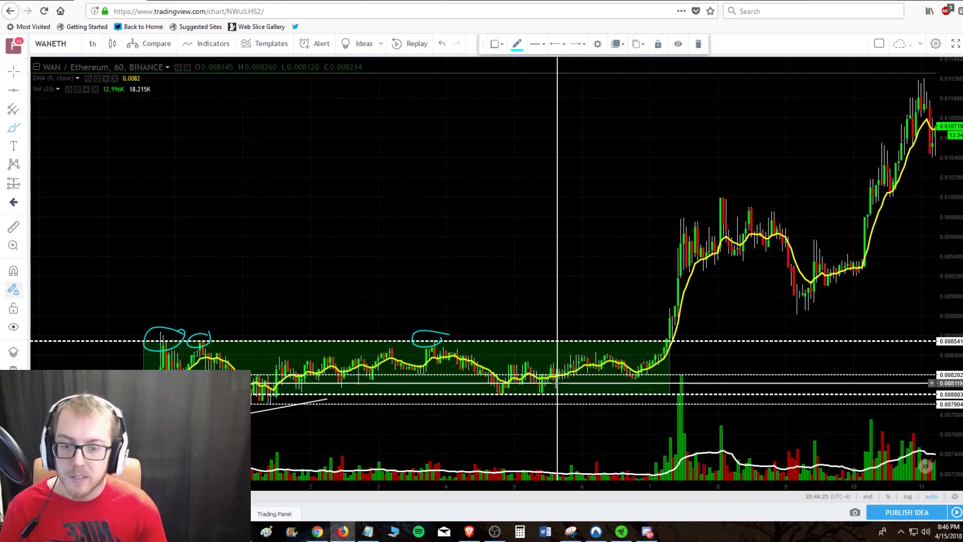
pyautogui.moveTo(494, 386)
pyautogui.mouseDown()
pyautogui.moveTo(504, 389)
pyautogui.moveTo(486, 398)
pyautogui.moveTo(499, 385)
pyautogui.mouseUp()
pyautogui.moveTo(286, 388)
pyautogui.mouseDown()
pyautogui.moveTo(232, 392)
pyautogui.moveTo(281, 390)
pyautogui.mouseUp()
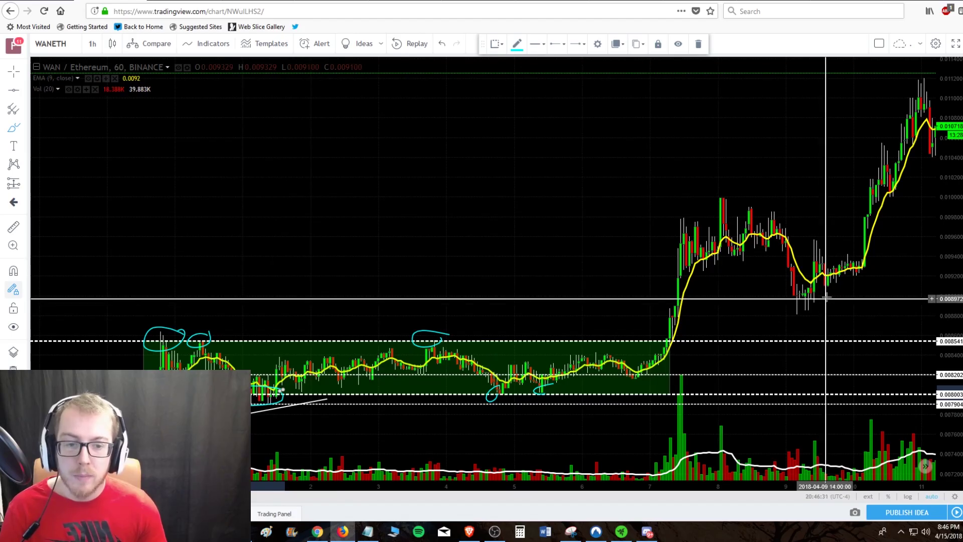
pyautogui.moveTo(821, 294)
pyautogui.mouseDown()
pyautogui.moveTo(776, 311)
pyautogui.moveTo(822, 295)
pyautogui.mouseUp()
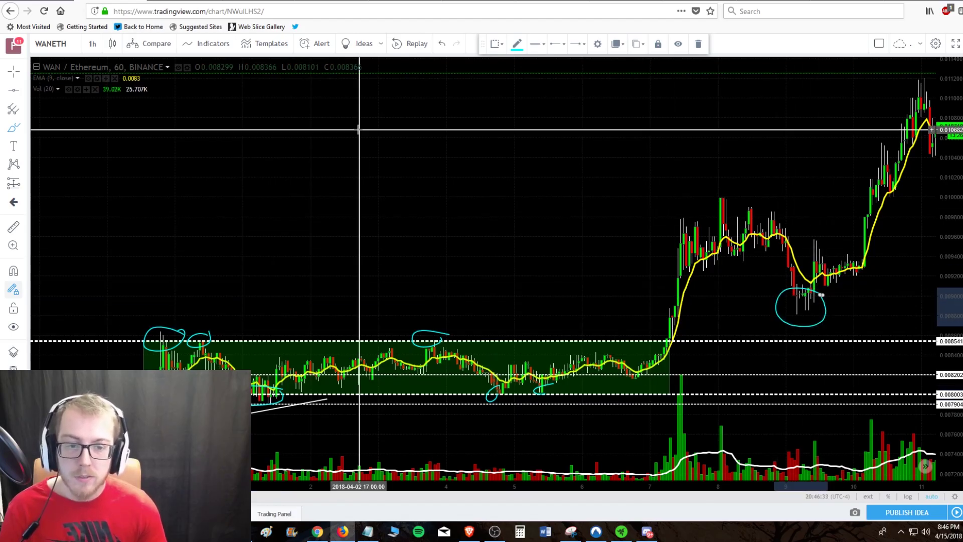
# Return to the crosshair cursor and zoom out to show older price history
pyautogui.click(13, 71)
pyautogui.scroll(-3, 361, 215)
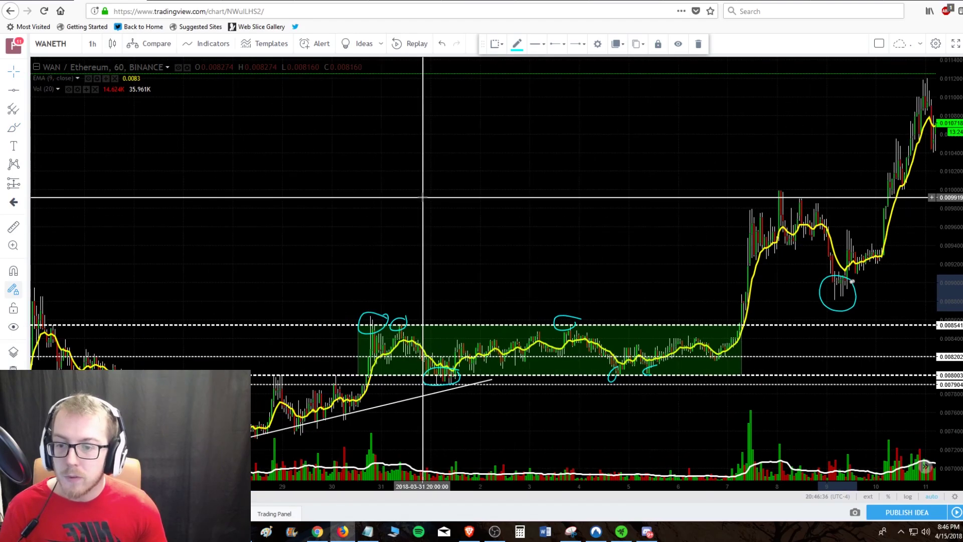
pyautogui.scroll(-2, 351, 200)
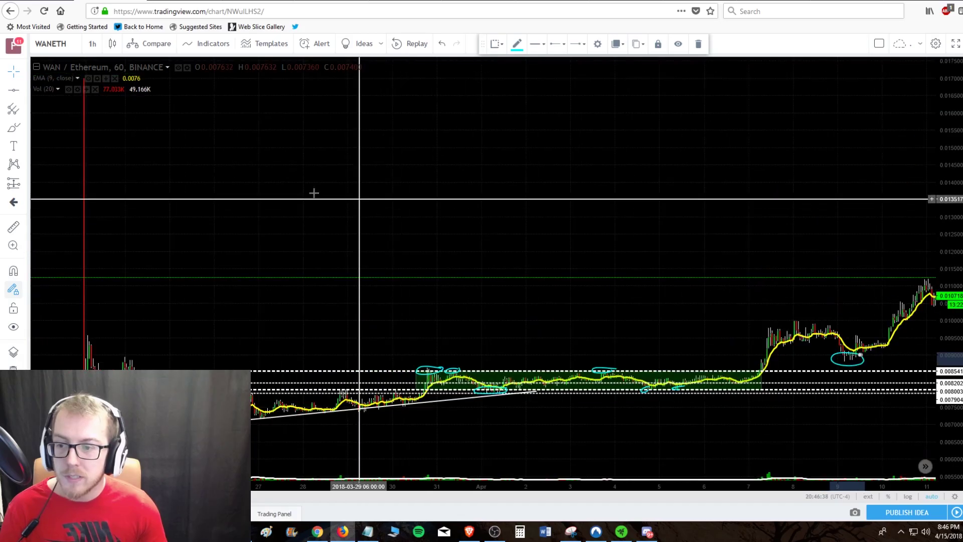
# Place a thicker dashed horizontal level at 0.008900
pyautogui.click(14, 92)
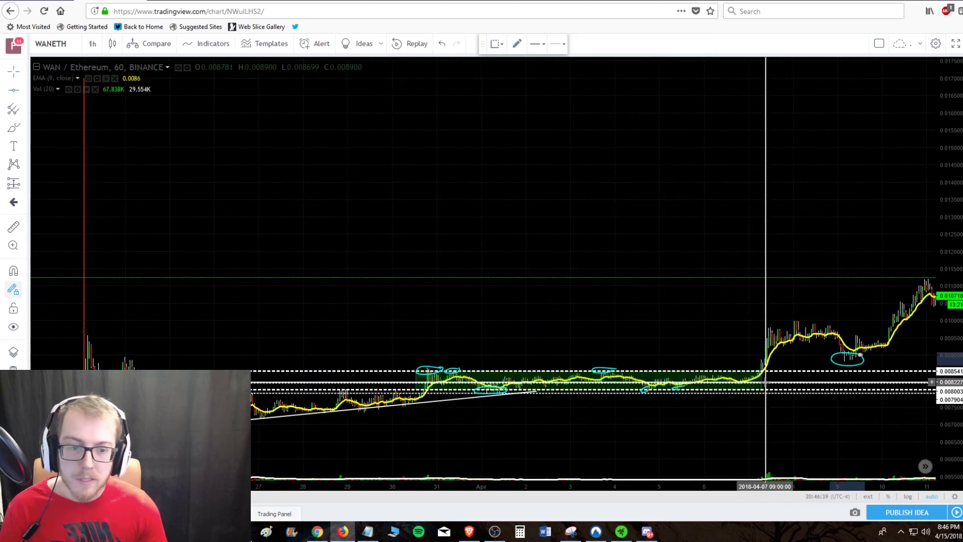
pyautogui.click(740, 358)
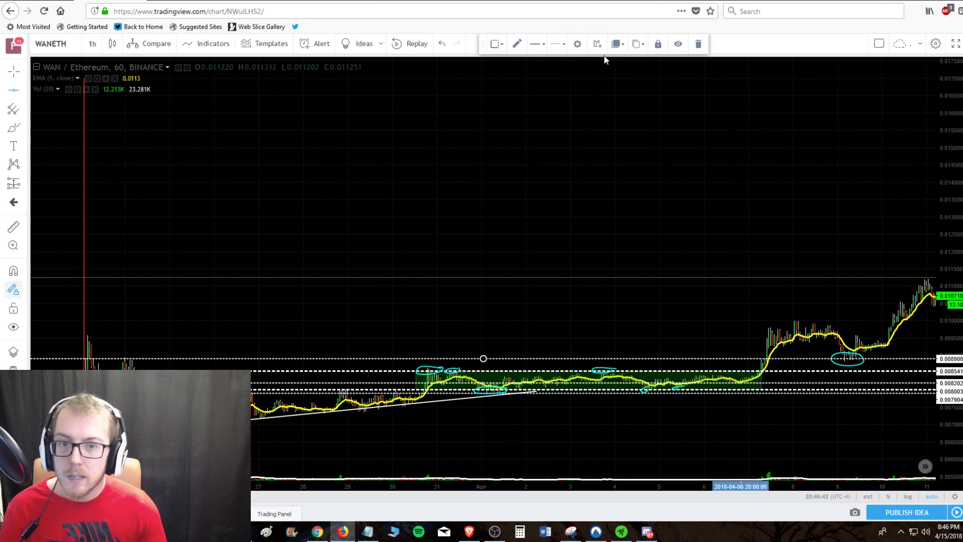
pyautogui.click(579, 65)
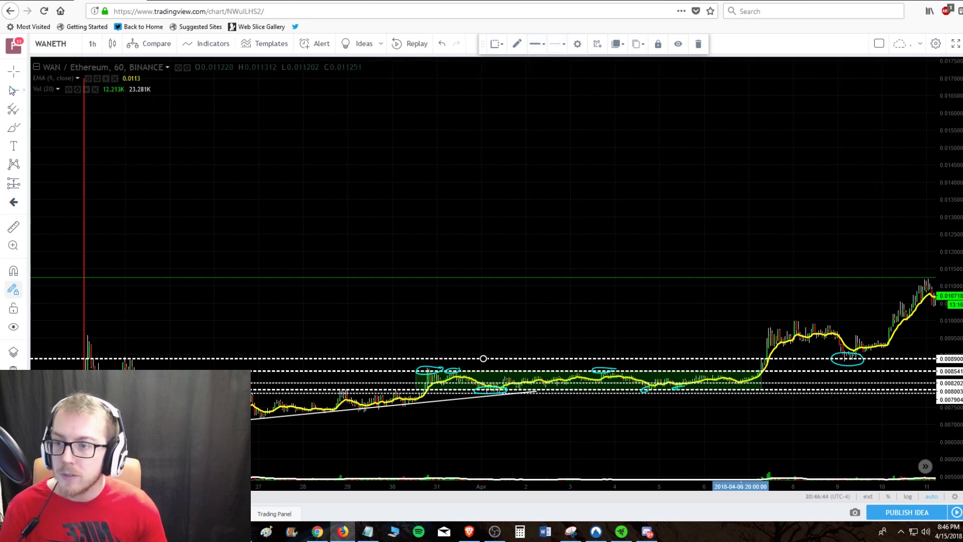
# Circle in cyan the older left-side candles touching 0.008900
pyautogui.click(13, 129)
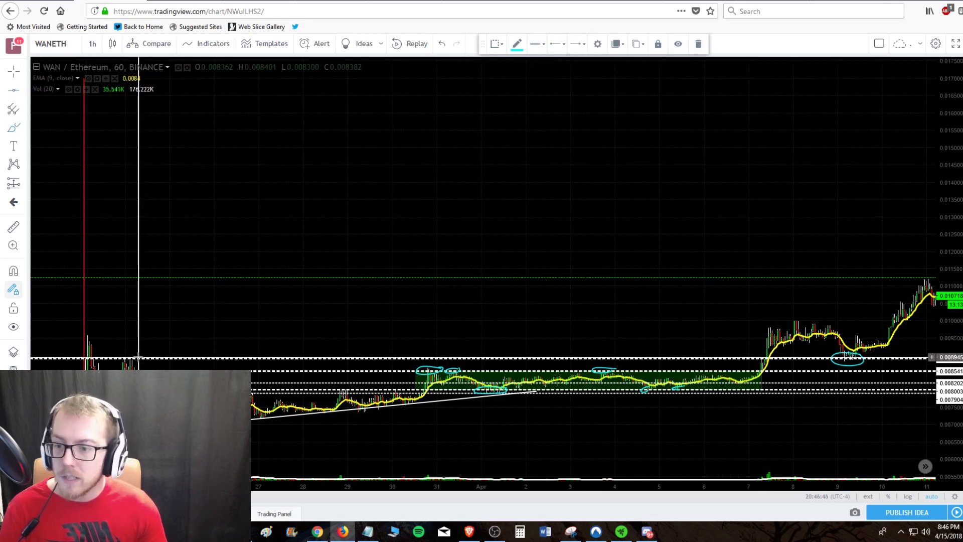
pyautogui.moveTo(125, 354)
pyautogui.mouseDown()
pyautogui.moveTo(114, 369)
pyautogui.moveTo(144, 361)
pyautogui.moveTo(129, 354)
pyautogui.mouseUp()
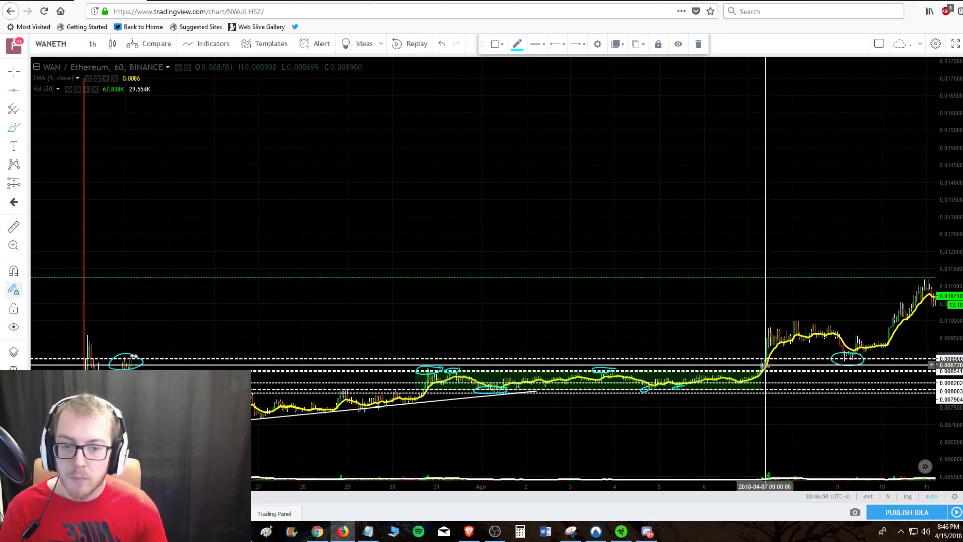
pyautogui.scroll(5, 824, 321)
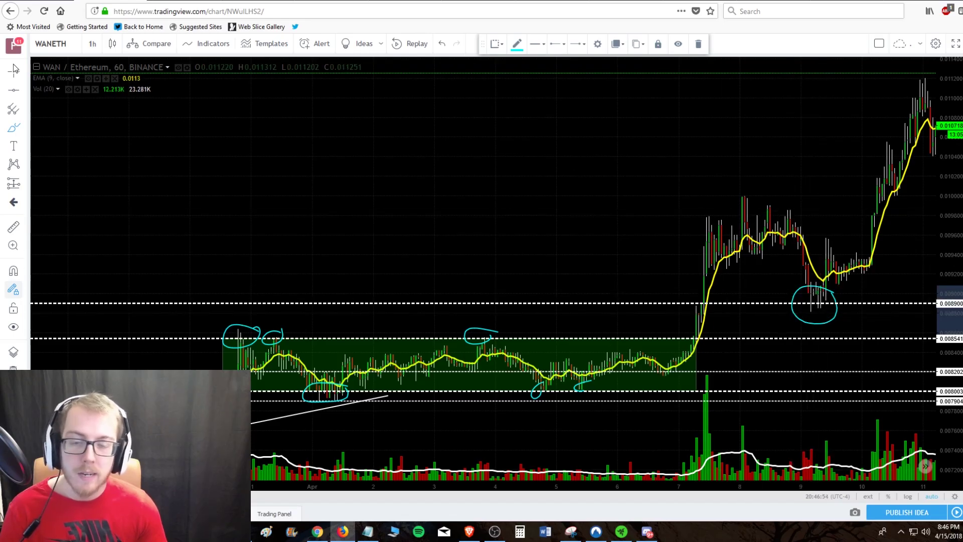
# Sketch a projected price drop from the circled 0.008900 retest and measure the move
pyautogui.moveTo(520, 251); pyautogui.dragTo(460, 251)
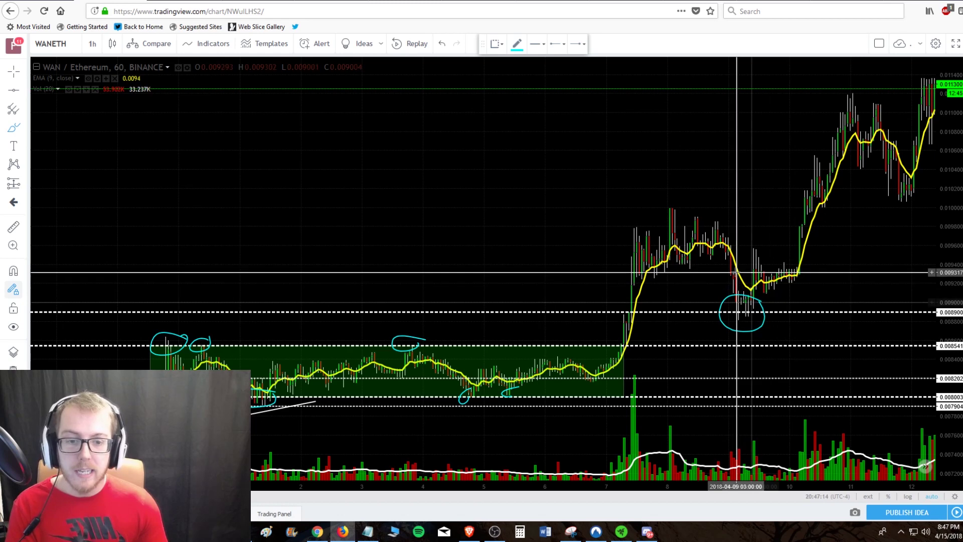
pyautogui.moveTo(739, 298)
pyautogui.mouseDown()
pyautogui.moveTo(769, 313)
pyautogui.moveTo(798, 426)
pyautogui.mouseUp()
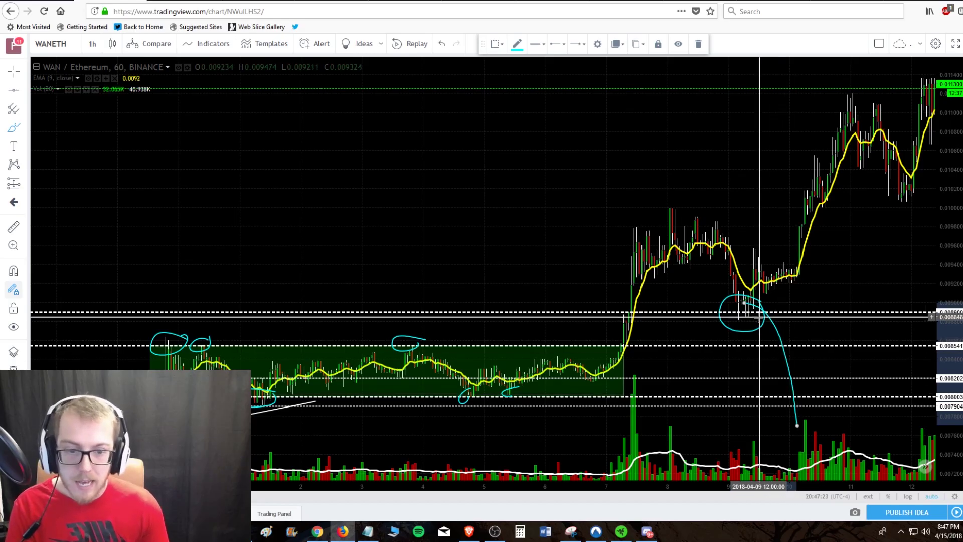
pyautogui.moveTo(756, 316); pyautogui.dragTo(792, 317)
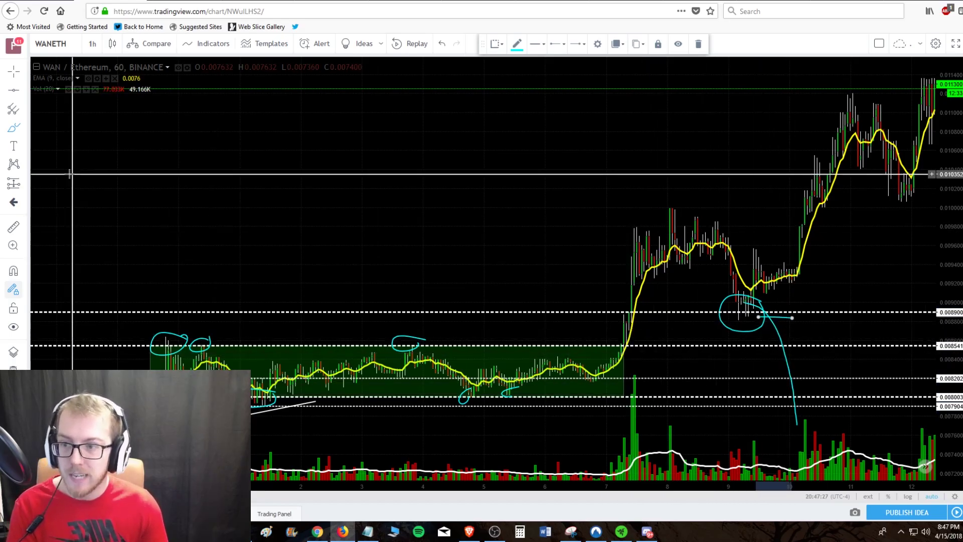
pyautogui.click(13, 226)
pyautogui.click(598, 377)
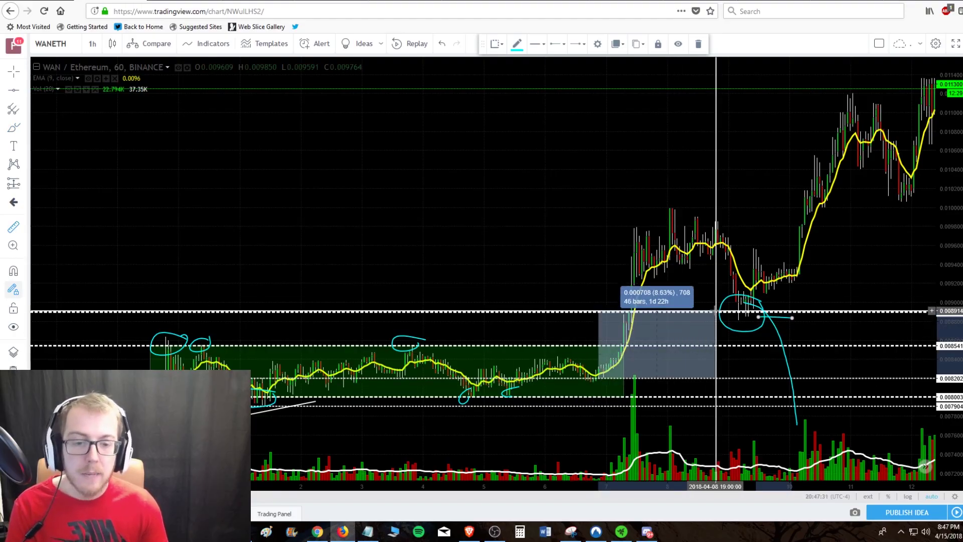
pyautogui.click(715, 311)
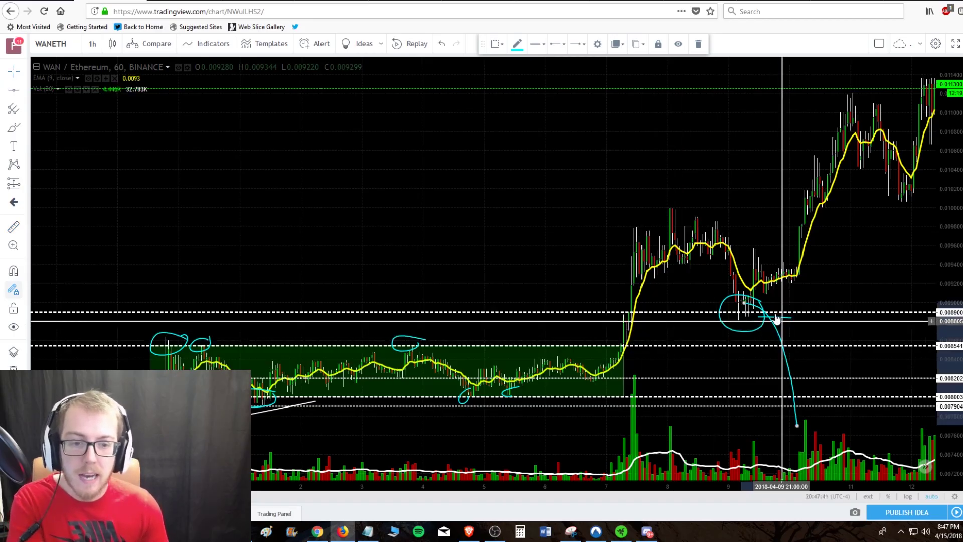
# Delete the projected-drop sketch and pan to show the later candles
pyautogui.press('Delete')
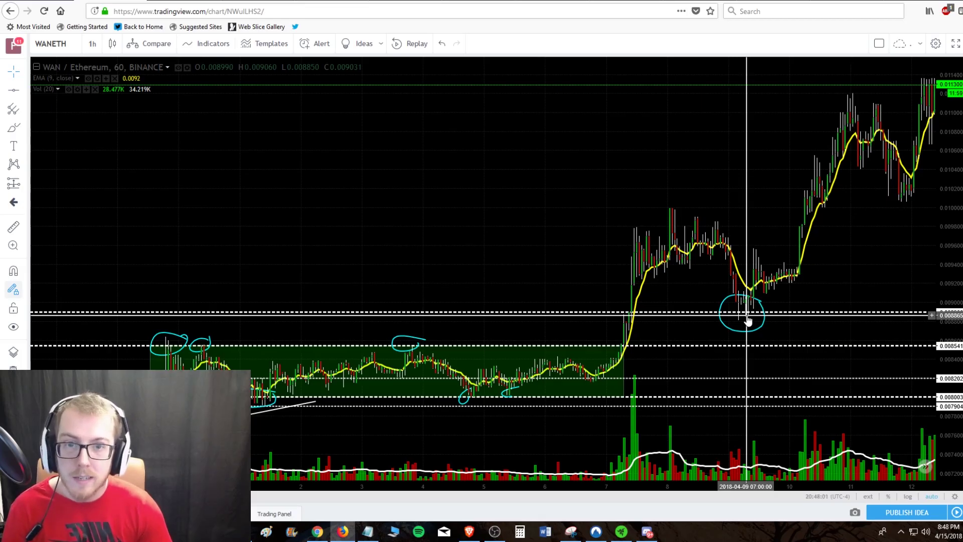
pyautogui.scroll(3, 747, 319)
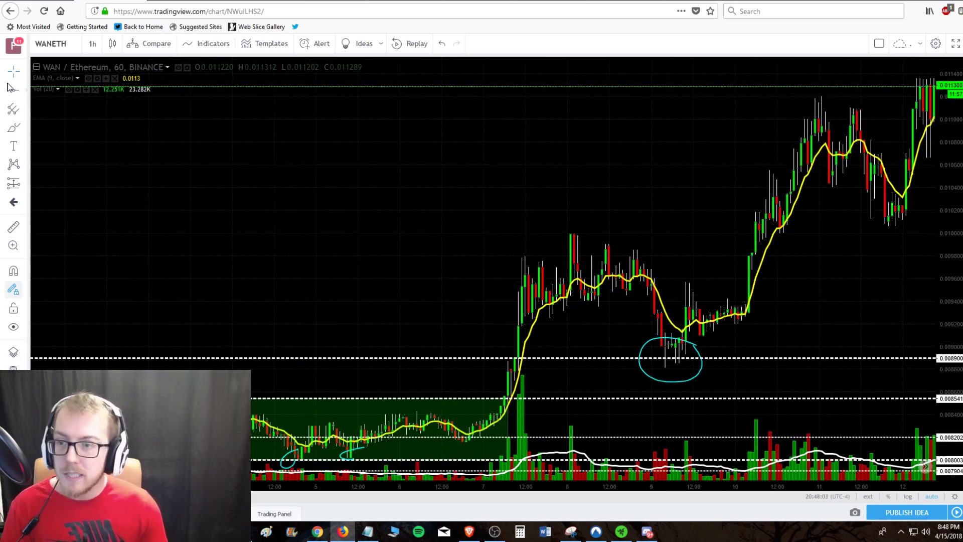
pyautogui.click(20, 74)
pyautogui.moveTo(560, 199); pyautogui.dragTo(476, 191)
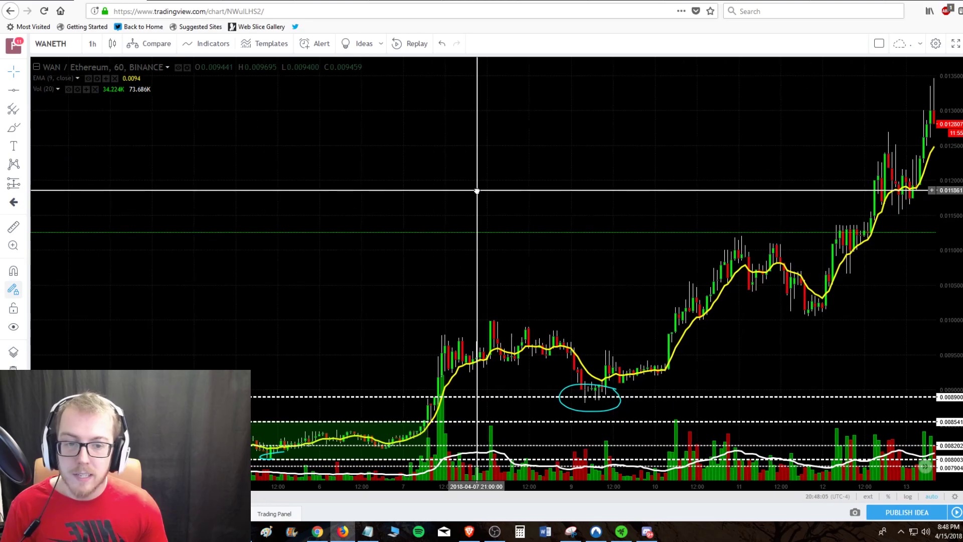
pyautogui.moveTo(769, 331); pyautogui.dragTo(737, 344)
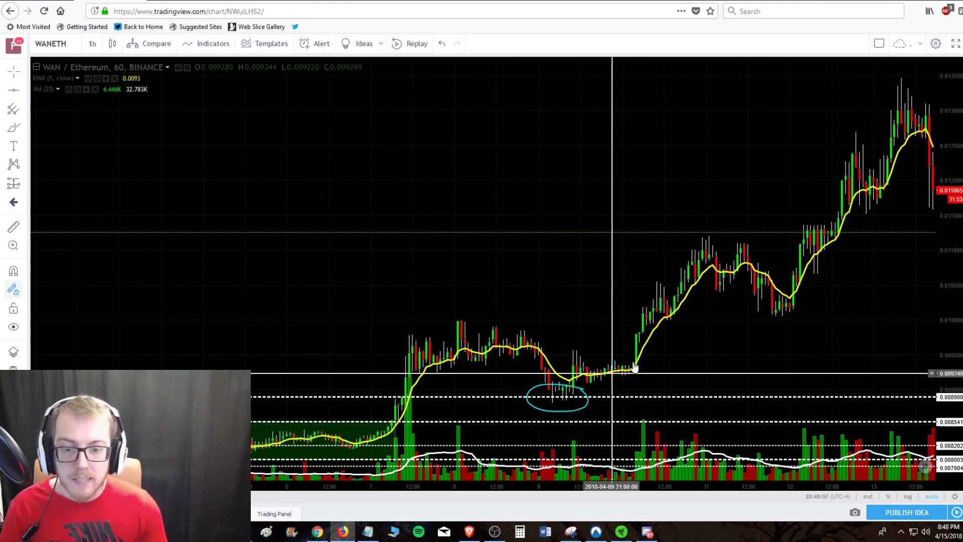
# Place a dashed resistance level along the early-April highs at 0.010010
pyautogui.click(13, 90)
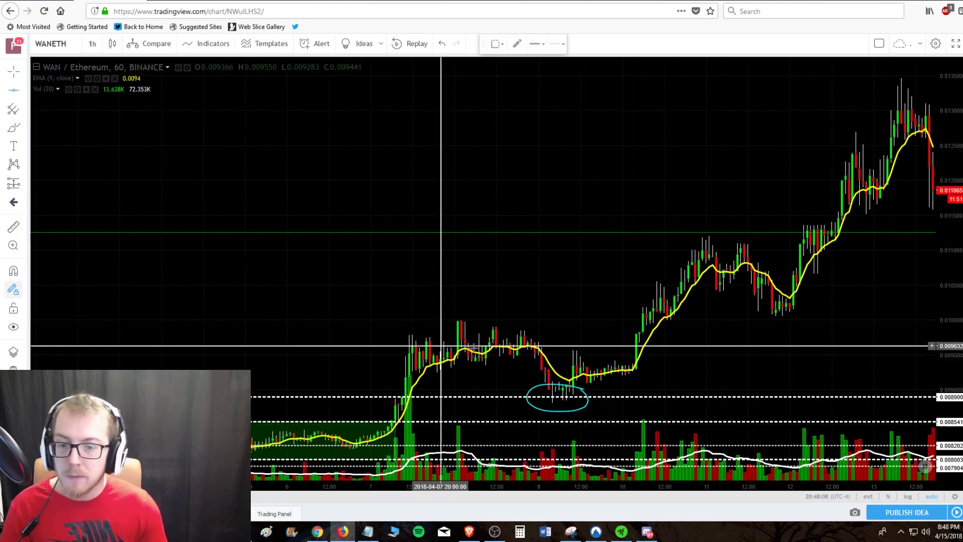
pyautogui.click(496, 316)
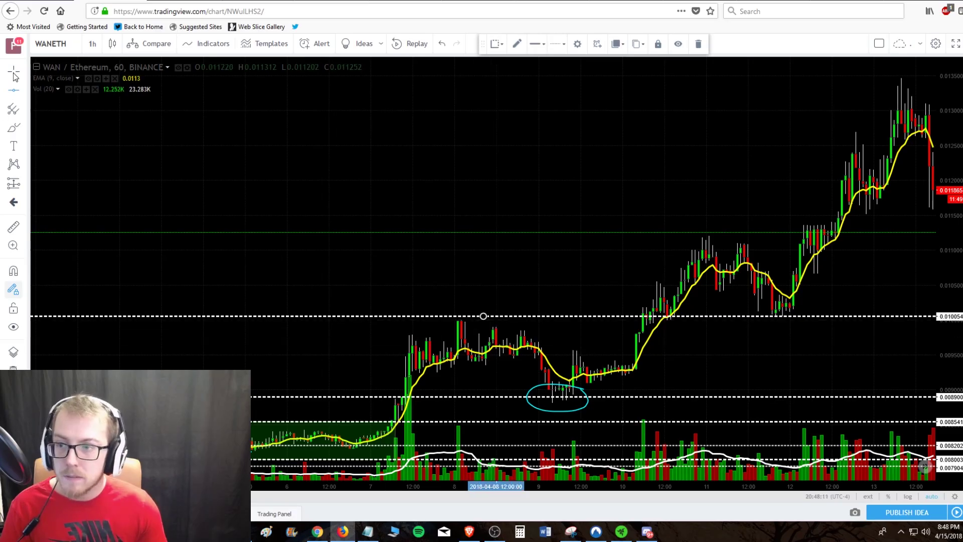
pyautogui.moveTo(483, 318); pyautogui.dragTo(483, 321)
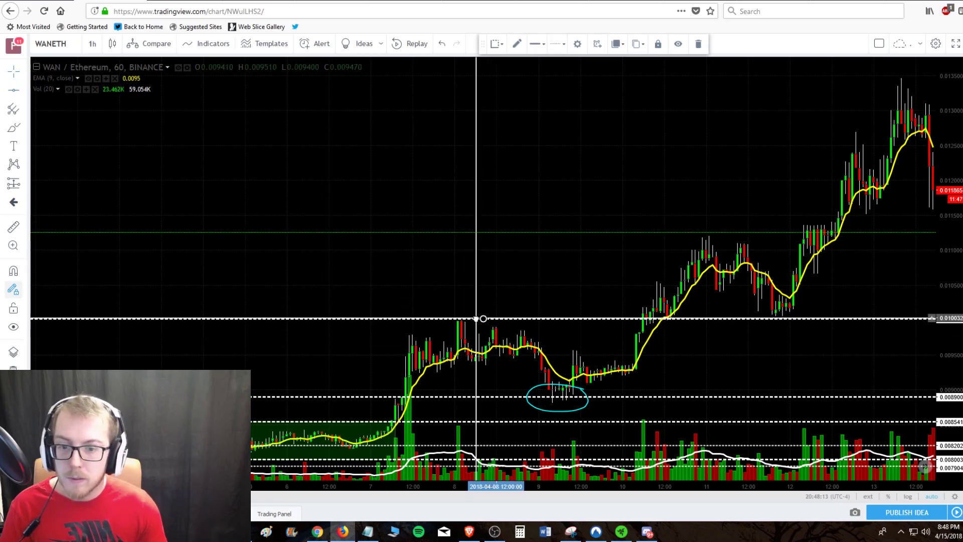
pyautogui.click(501, 283)
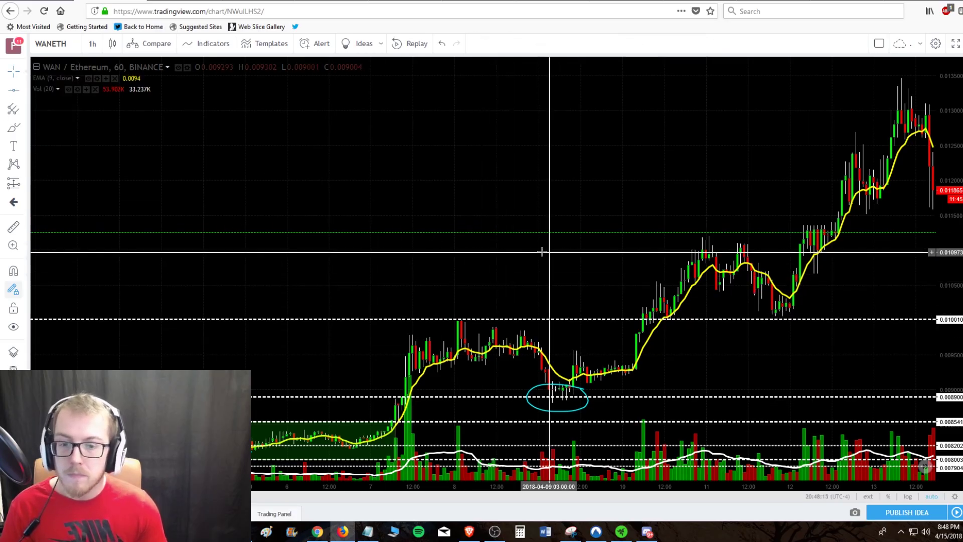
pyautogui.moveTo(502, 301); pyautogui.dragTo(477, 317)
# Circle in cyan the April 8 highs and the April 12 retest of 0.010010
pyautogui.click(13, 129)
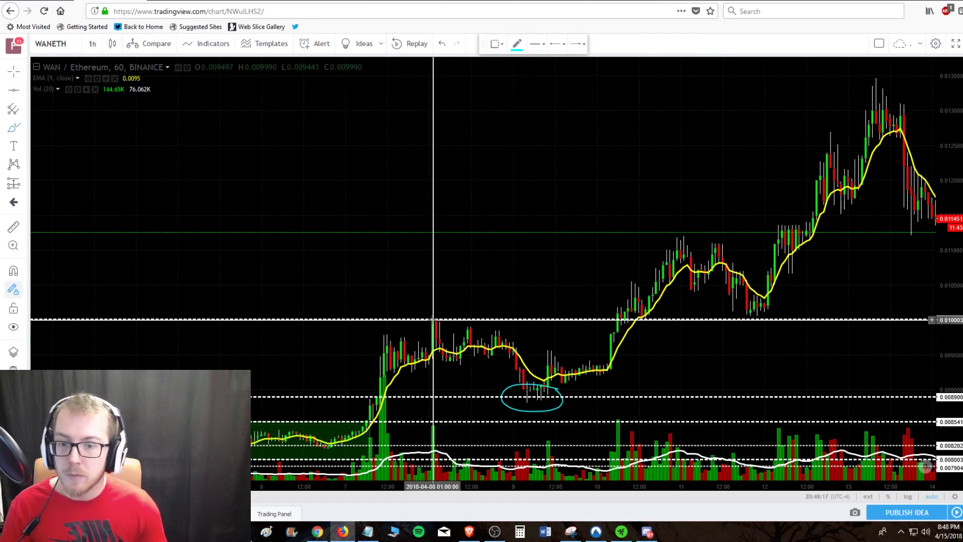
pyautogui.moveTo(453, 316)
pyautogui.mouseDown()
pyautogui.moveTo(415, 326)
pyautogui.moveTo(454, 312)
pyautogui.moveTo(468, 331)
pyautogui.moveTo(477, 318)
pyautogui.moveTo(494, 333)
pyautogui.moveTo(507, 327)
pyautogui.mouseUp()
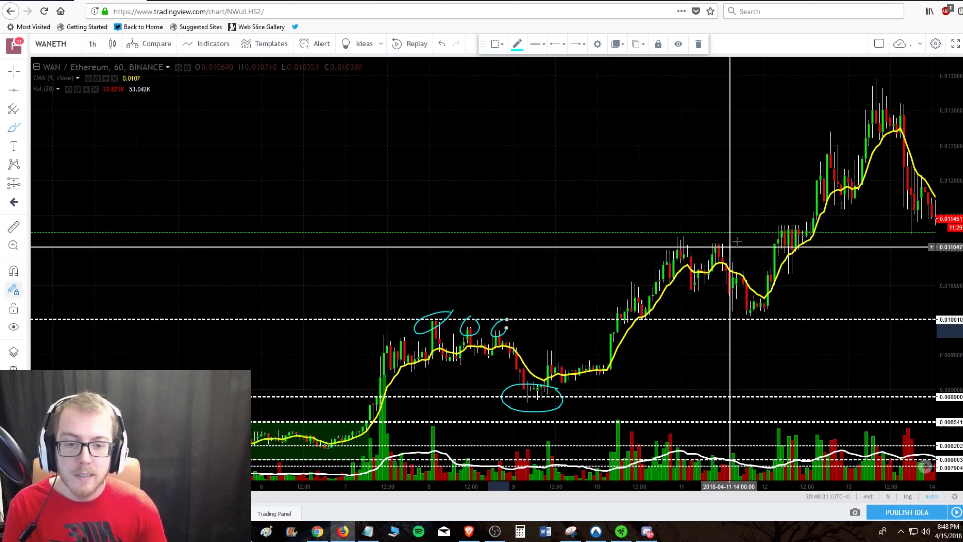
pyautogui.moveTo(779, 311)
pyautogui.mouseDown()
pyautogui.moveTo(737, 314)
pyautogui.moveTo(778, 324)
pyautogui.moveTo(779, 307)
pyautogui.mouseUp()
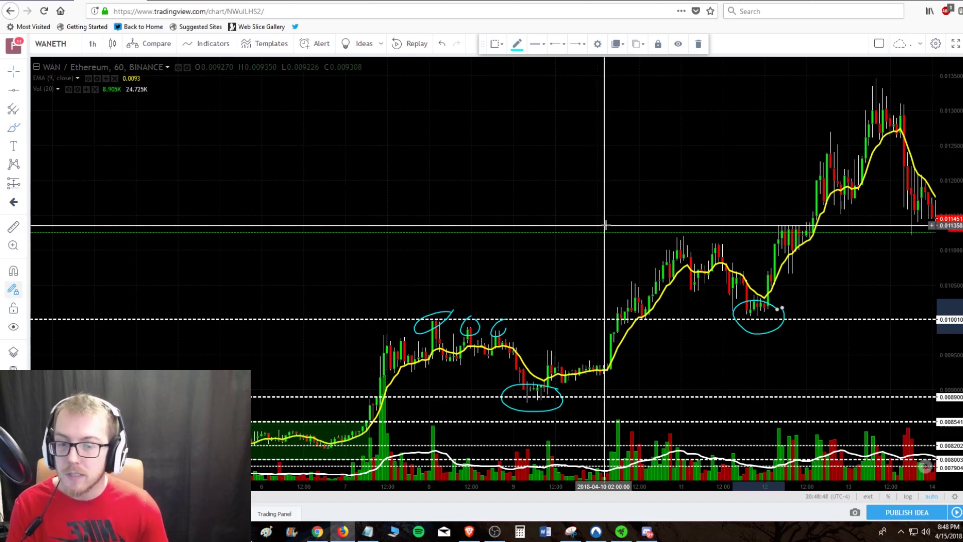
pyautogui.scroll(-3, 575, 217)
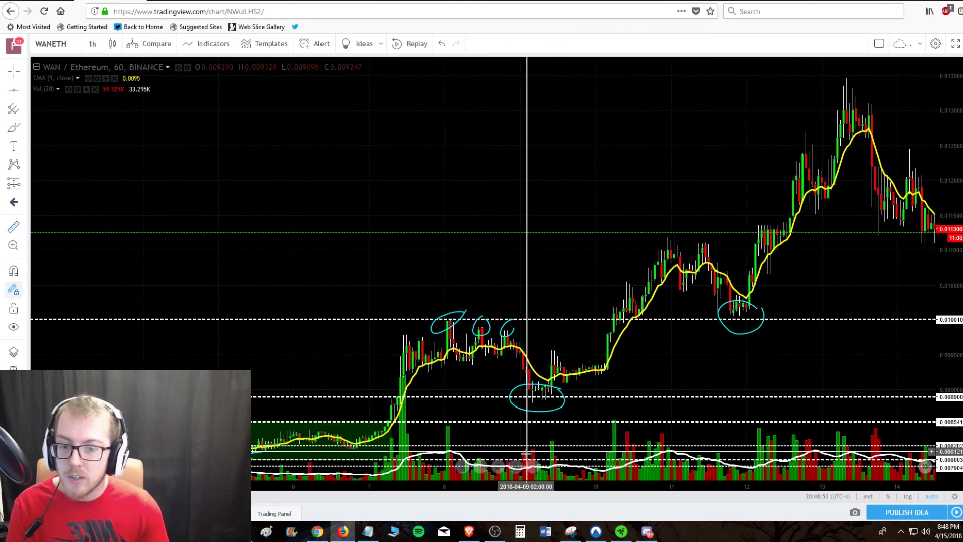
# Clear the price measurement and pan out until the early-April range shows beside recent candles
pyautogui.keyDown('shift'); pyautogui.click(473, 445); pyautogui.keyUp('shift')
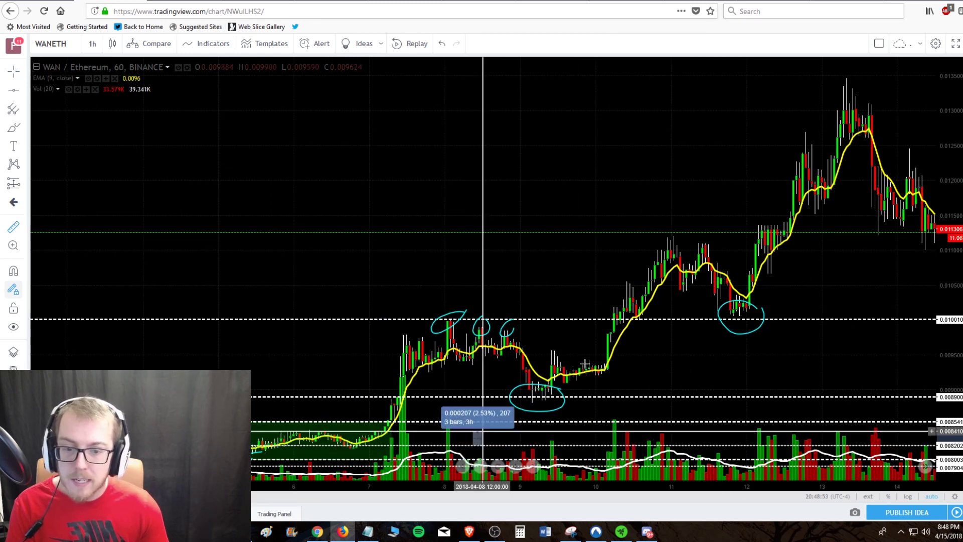
pyautogui.click(693, 318)
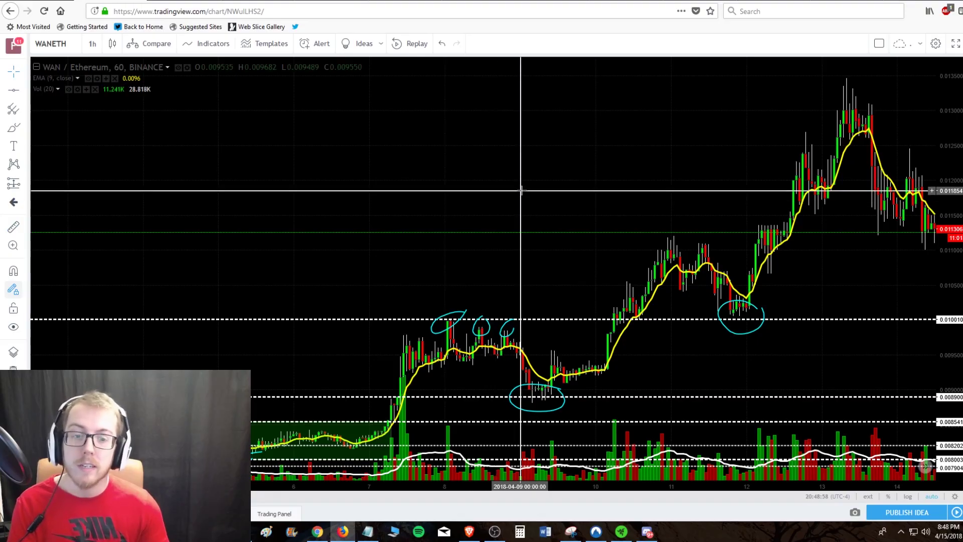
pyautogui.moveTo(642, 189); pyautogui.dragTo(606, 190)
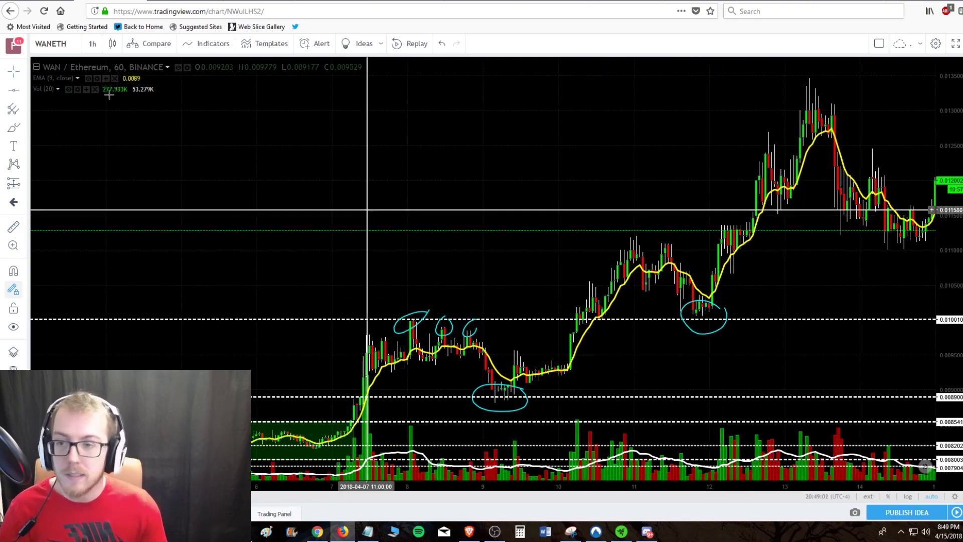
pyautogui.scroll(-3, 822, 260)
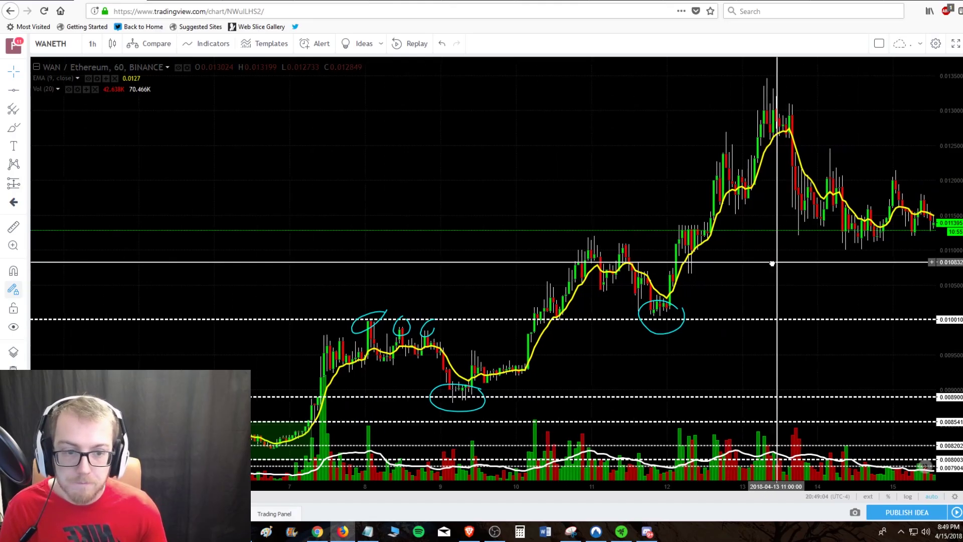
pyautogui.moveTo(799, 273); pyautogui.dragTo(773, 272)
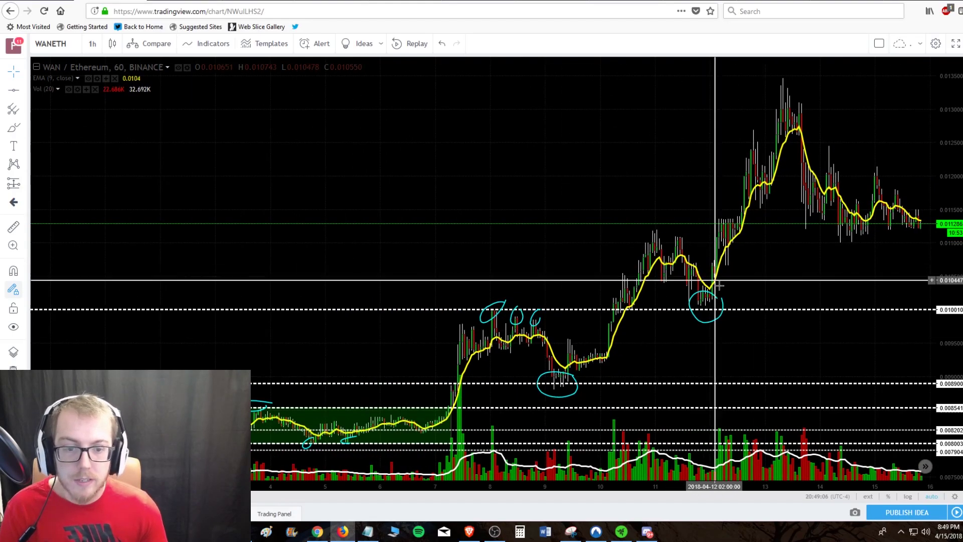
pyautogui.moveTo(711, 301); pyautogui.dragTo(696, 304)
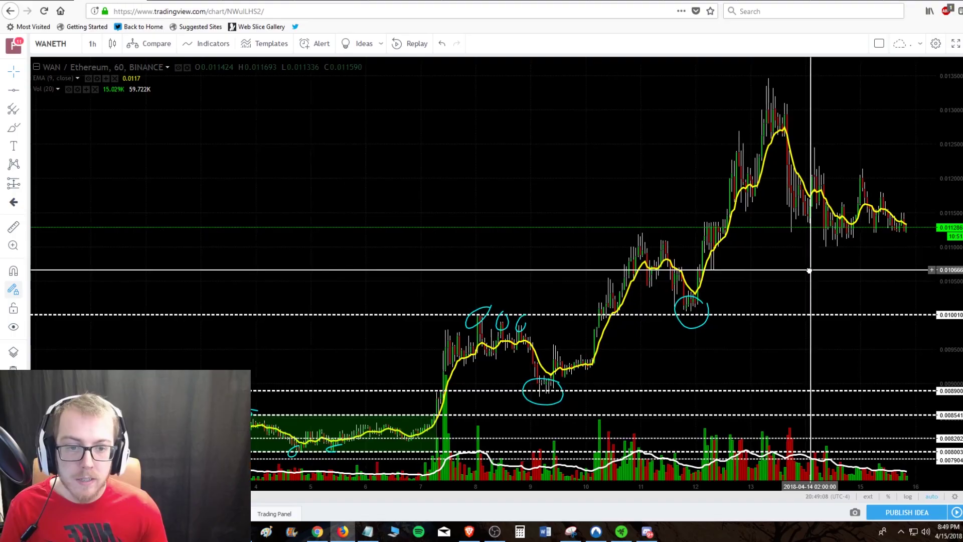
pyautogui.click(14, 90)
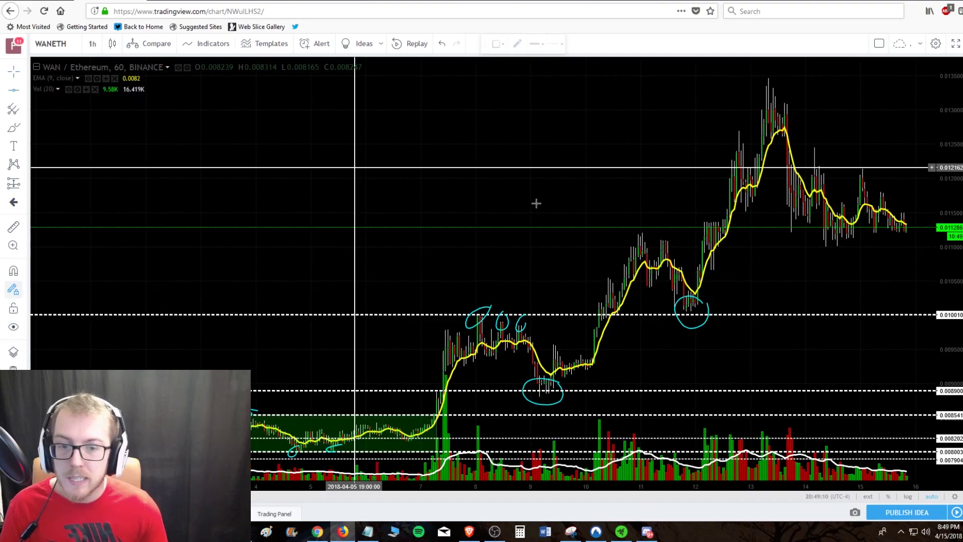
# Add a dashed level at 0.011096 and circle the April 11 peak touching it in cyan
pyautogui.click(623, 240)
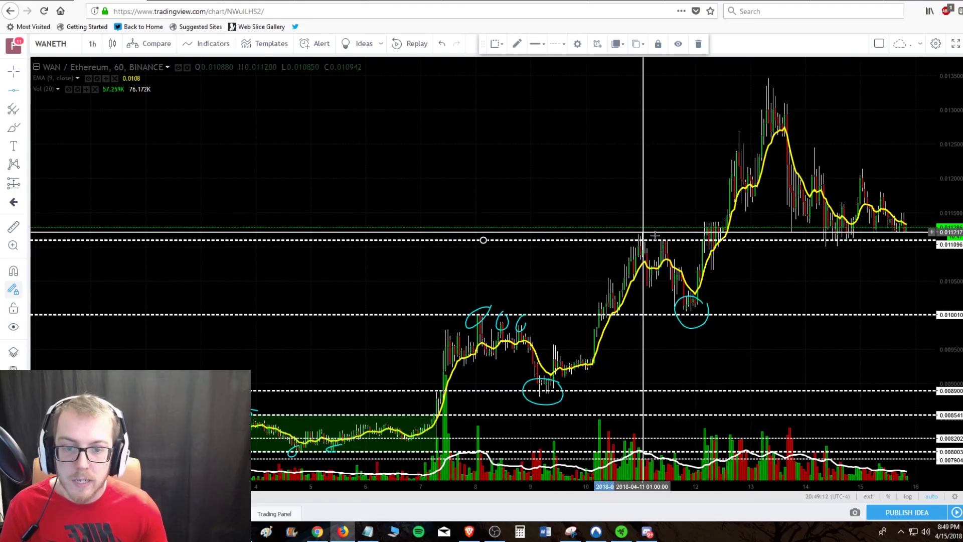
pyautogui.click(14, 126)
pyautogui.moveTo(669, 230)
pyautogui.mouseDown()
pyautogui.moveTo(636, 227)
pyautogui.moveTo(670, 258)
pyautogui.moveTo(665, 229)
pyautogui.mouseUp()
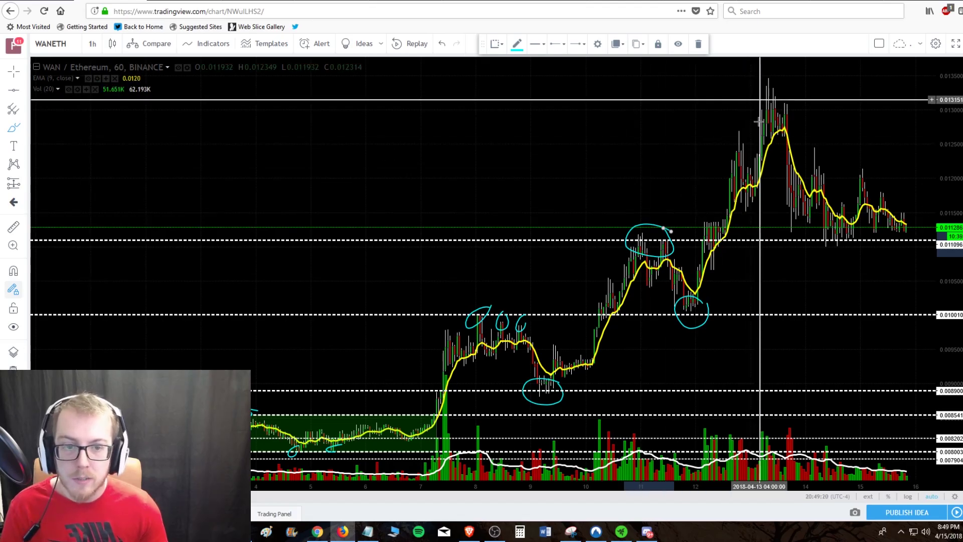
pyautogui.click(13, 72)
pyautogui.moveTo(652, 200); pyautogui.dragTo(638, 200)
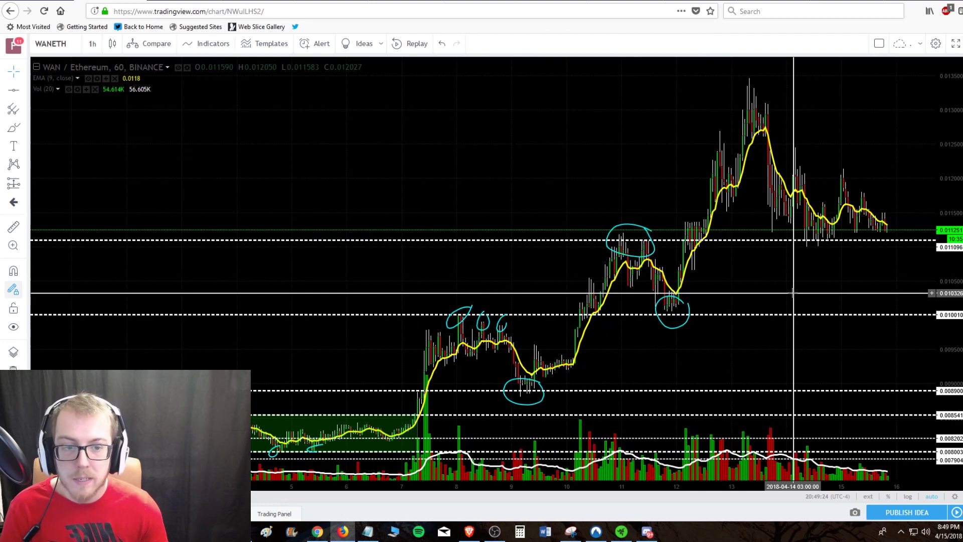
pyautogui.moveTo(795, 225); pyautogui.dragTo(767, 274)
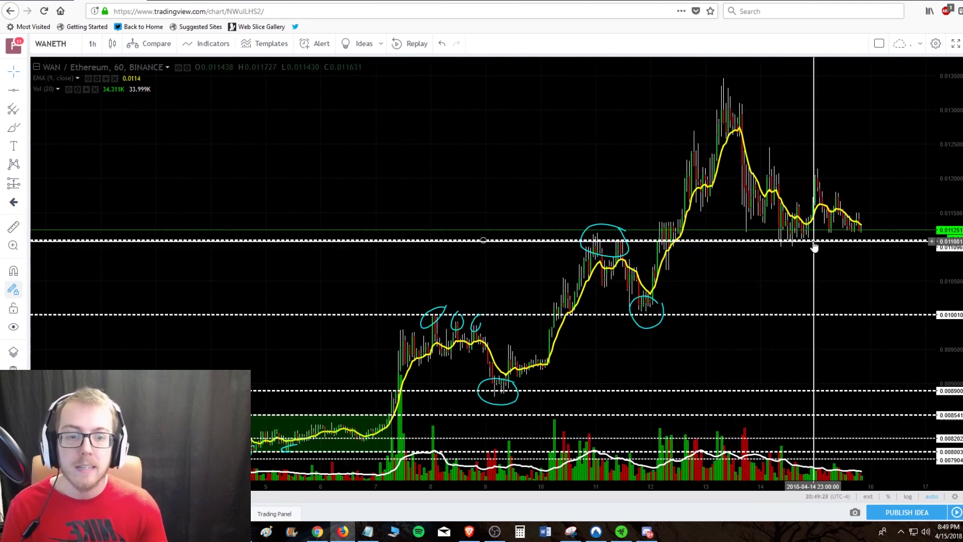
pyautogui.moveTo(810, 244); pyautogui.dragTo(724, 223)
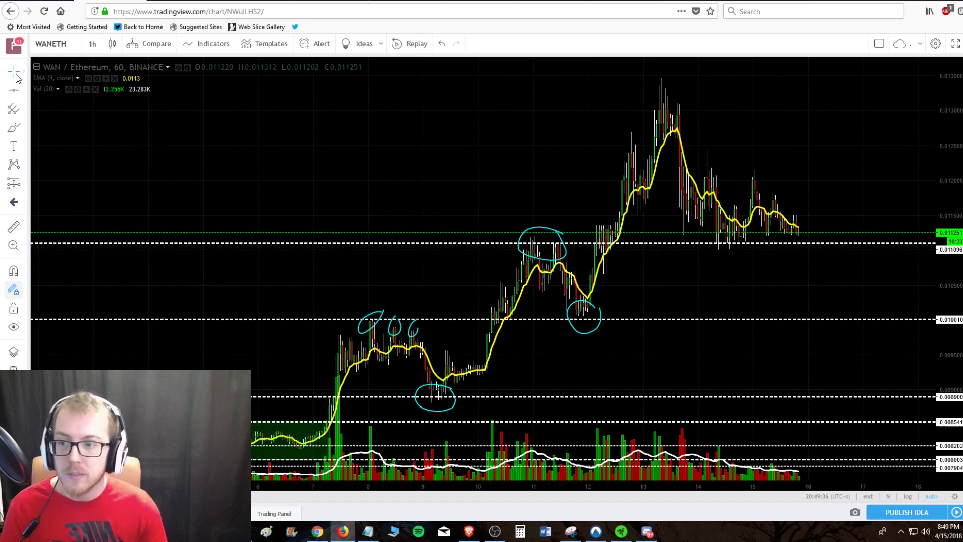
# Circle the April 14–15 retest of 0.011096 in cyan, then measure the 0.002895 (35.31%) rise to it
pyautogui.click(14, 128)
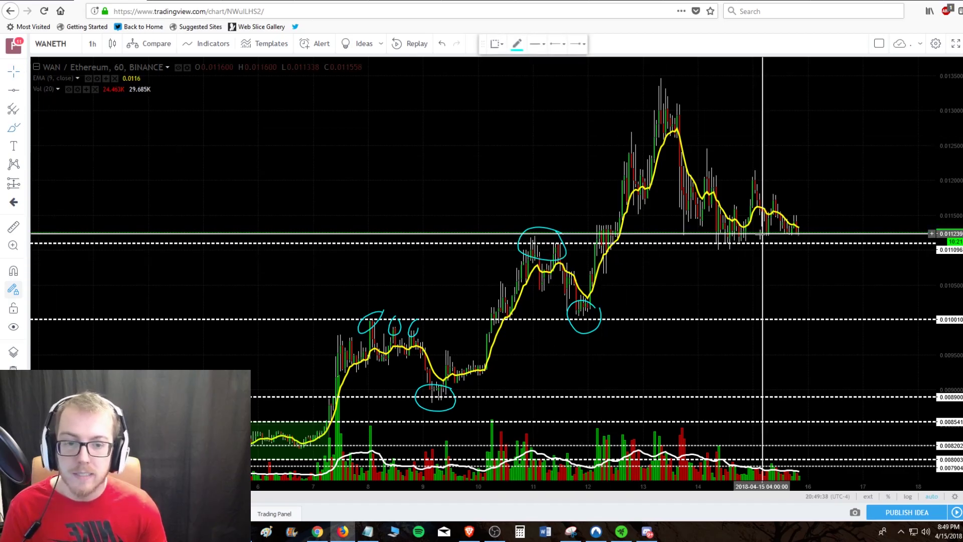
pyautogui.moveTo(747, 235)
pyautogui.mouseDown()
pyautogui.moveTo(697, 244)
pyautogui.moveTo(756, 236)
pyautogui.mouseUp()
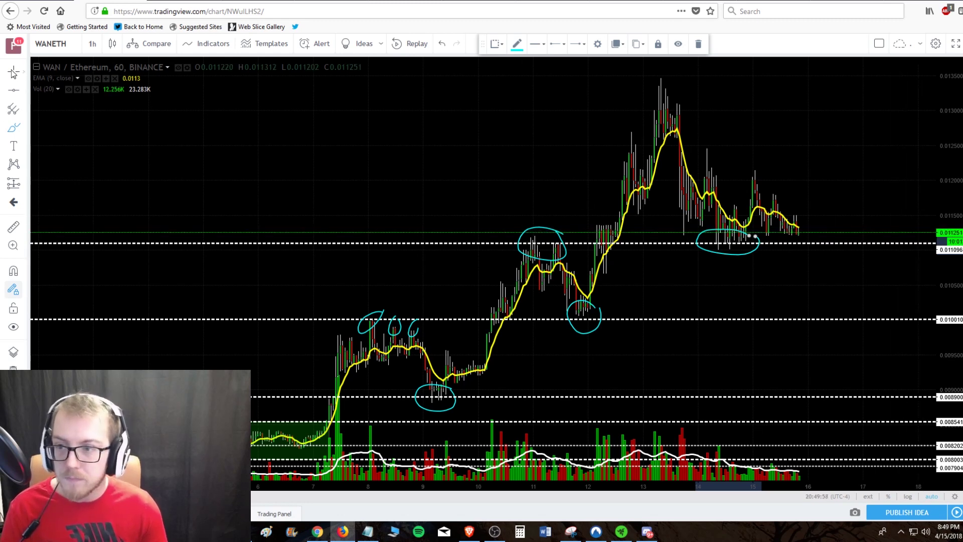
pyautogui.moveTo(767, 251); pyautogui.dragTo(748, 277)
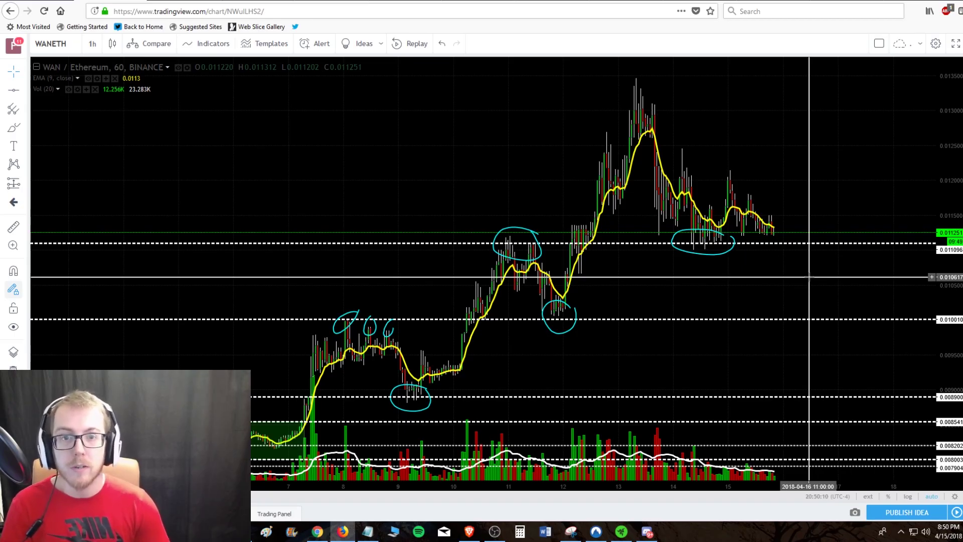
pyautogui.scroll(-3, 808, 277)
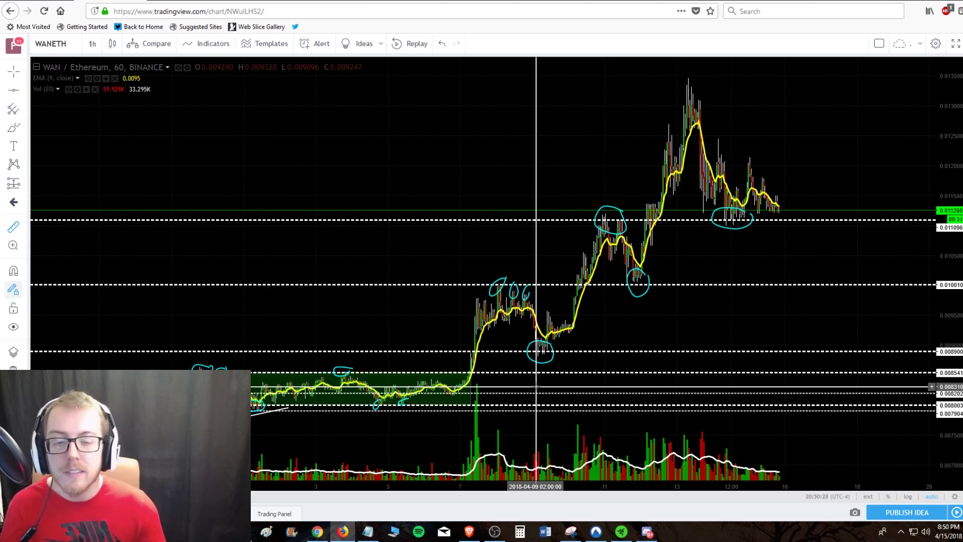
pyautogui.keyDown('shift'); pyautogui.click(511, 392); pyautogui.keyUp('shift')
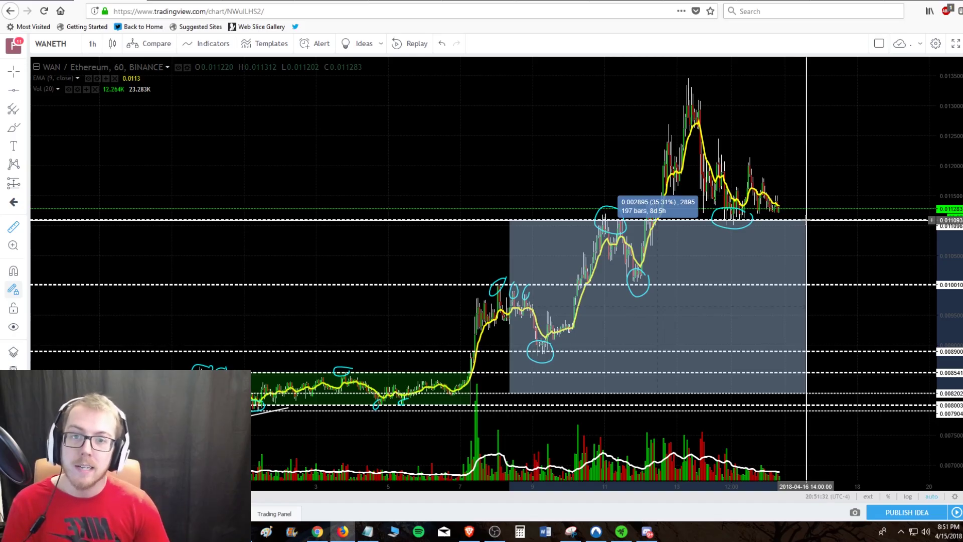
pyautogui.click(806, 220)
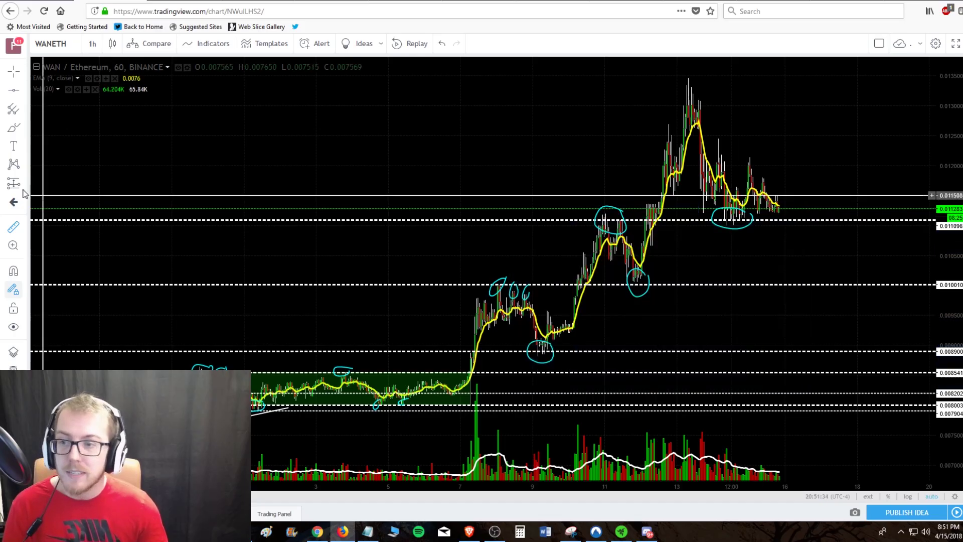
# Sketch a cyan projected path from the last candle dipping just below 0.011096
pyautogui.moveTo(782, 207)
pyautogui.mouseDown()
pyautogui.moveTo(803, 239)
pyautogui.moveTo(817, 227)
pyautogui.mouseUp()
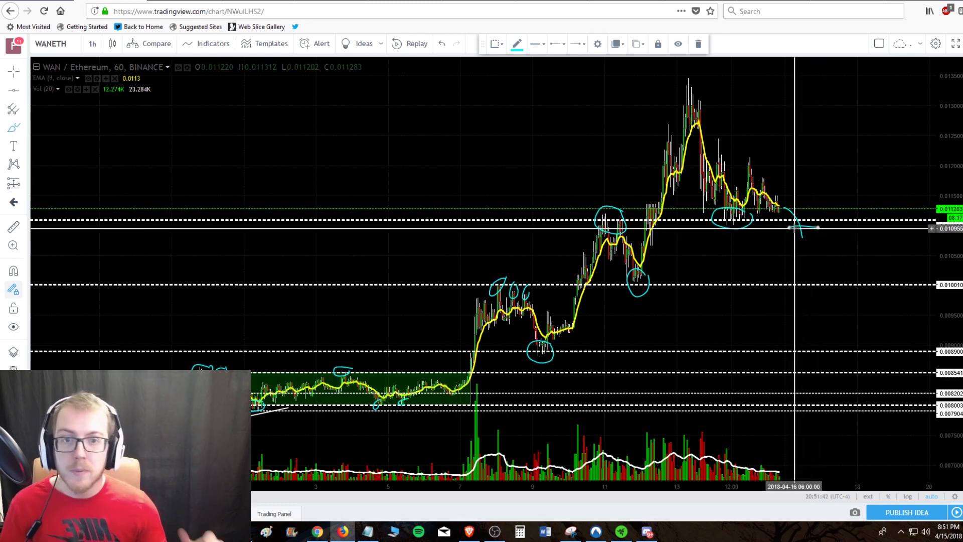
pyautogui.scroll(-3, 808, 230)
pyautogui.scroll(2, 832, 247)
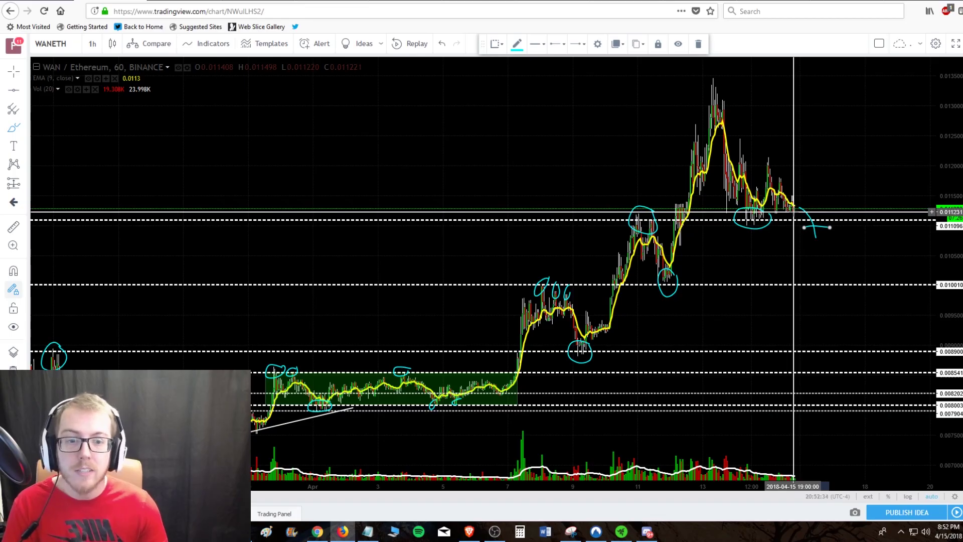
pyautogui.moveTo(798, 213)
pyautogui.mouseDown()
pyautogui.moveTo(797, 256)
pyautogui.moveTo(819, 176)
pyautogui.mouseUp()
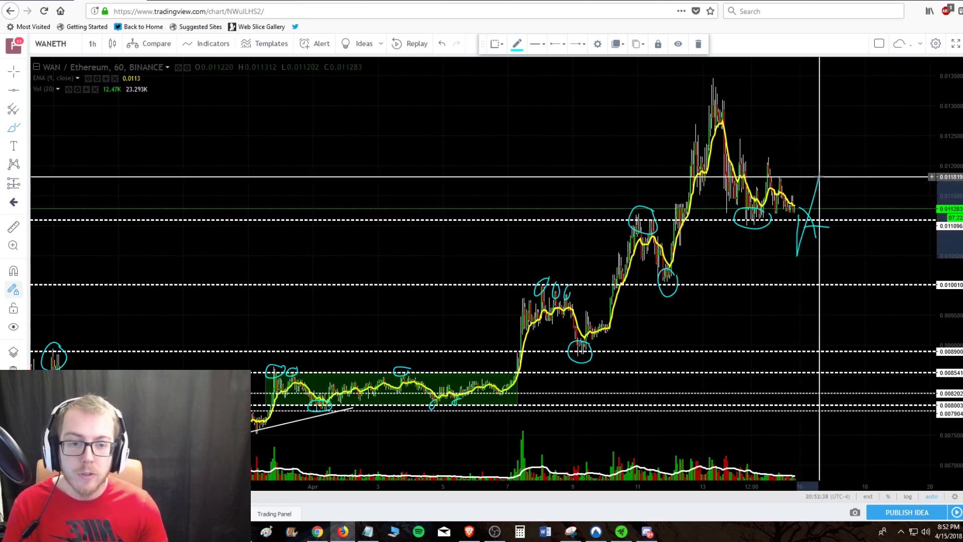
pyautogui.press('Delete')
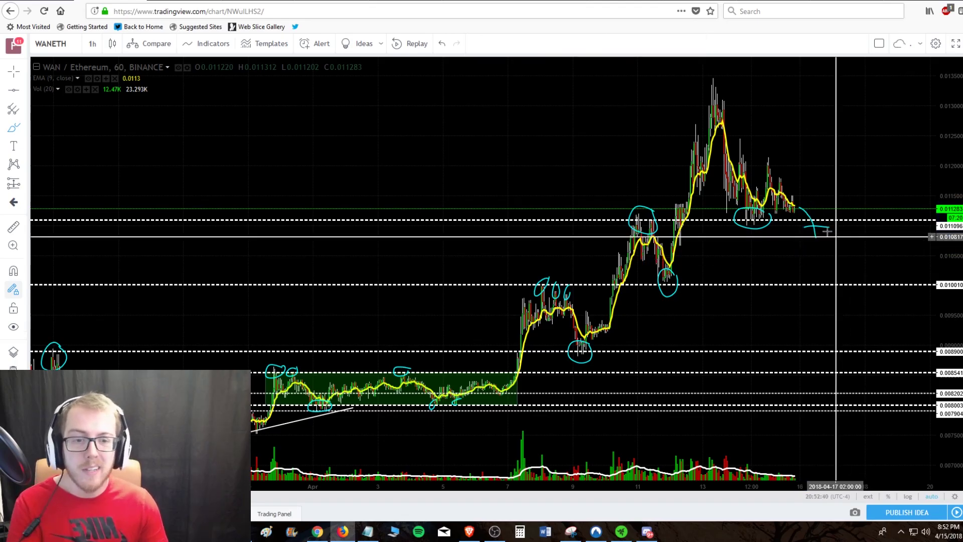